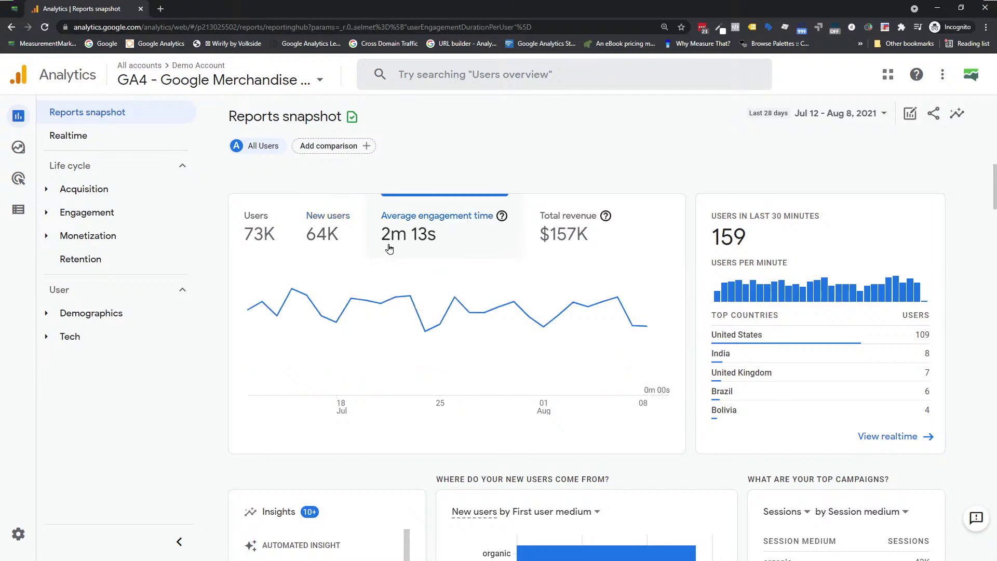
Show the Total revenue trend in the Reports snapshot and review the Insights, new user source and top campaign cards
click(565, 234)
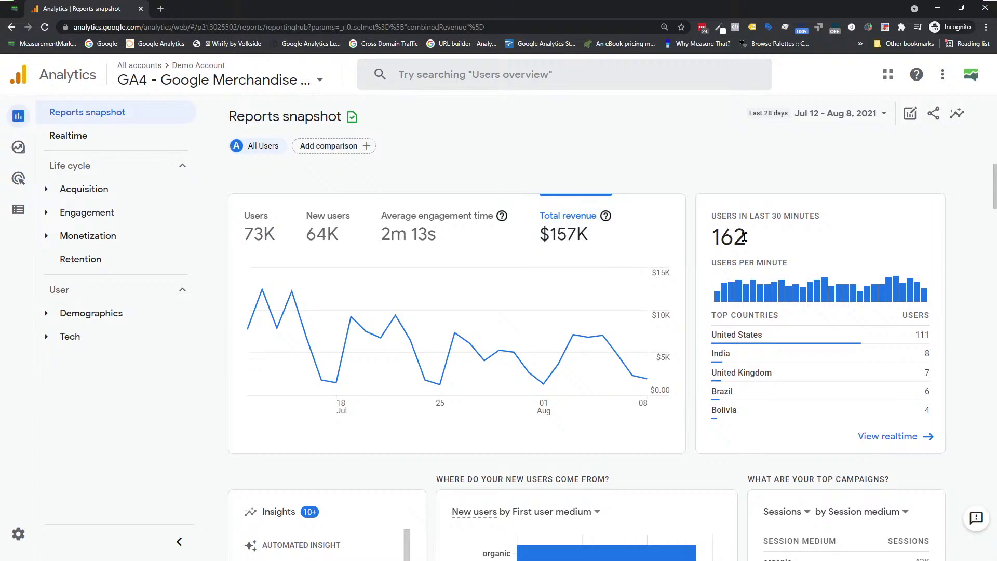
scroll(765, 272, down, 1)
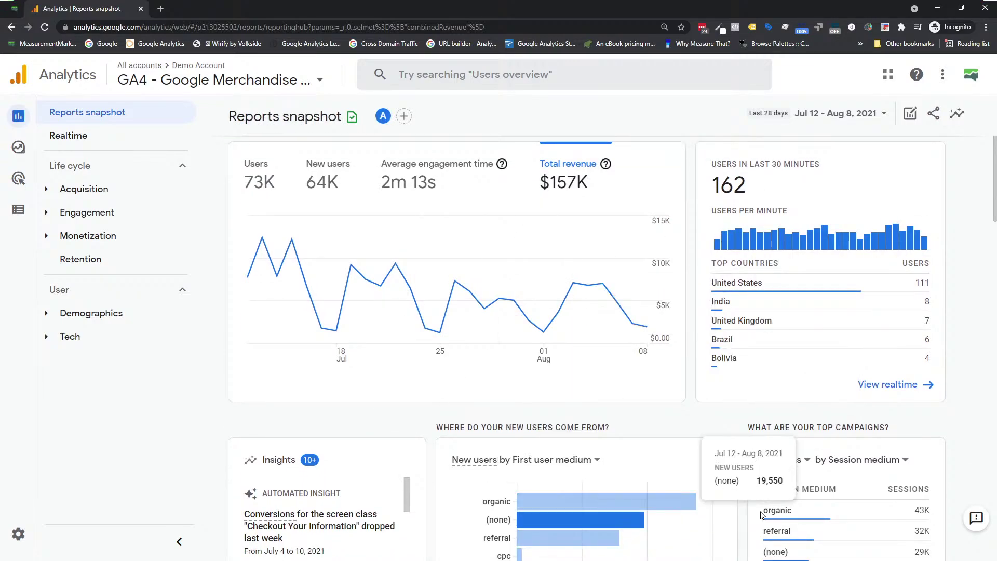
scroll(832, 333, down, 3)
scroll(823, 299, down, 2)
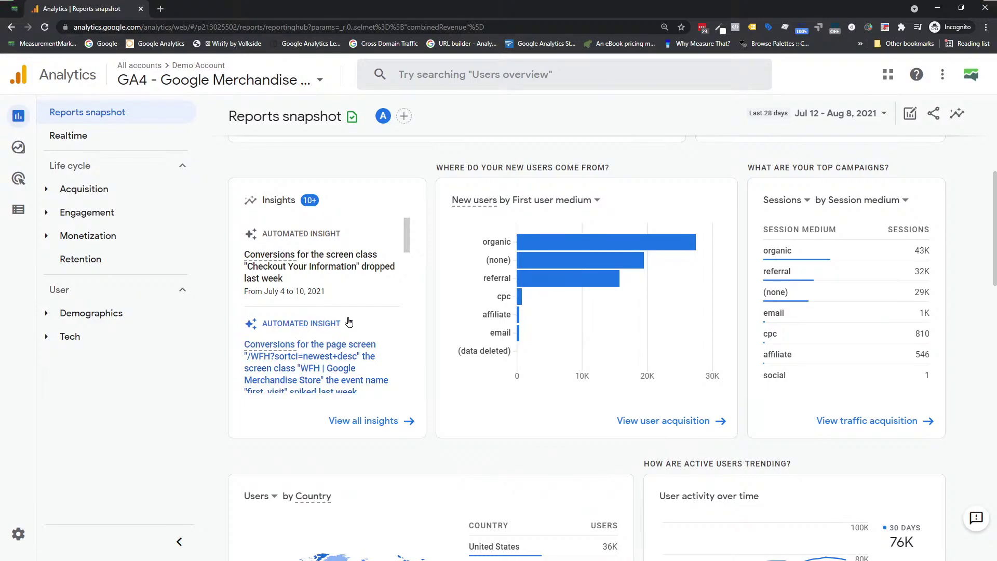
scroll(456, 331, up, 6)
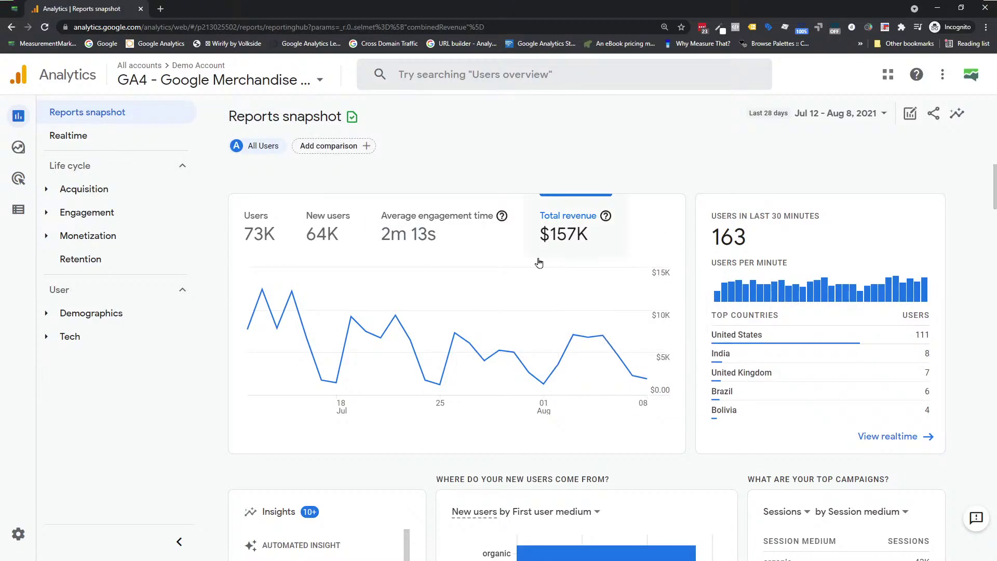
Open the Realtime report and examine the user map and the cards for first user source, audience and page title
click(85, 137)
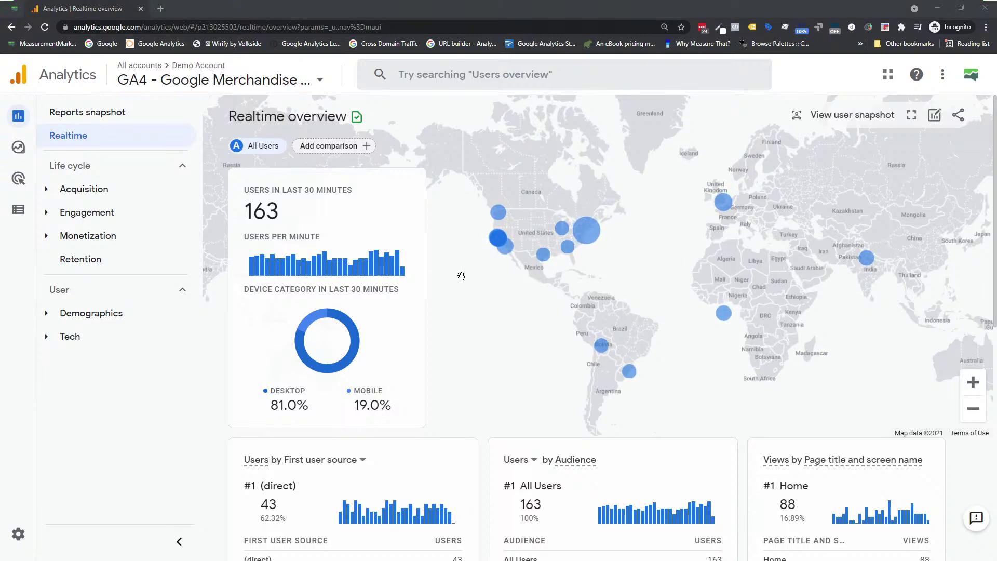
scroll(590, 264, down, 1)
scroll(590, 264, up, 1)
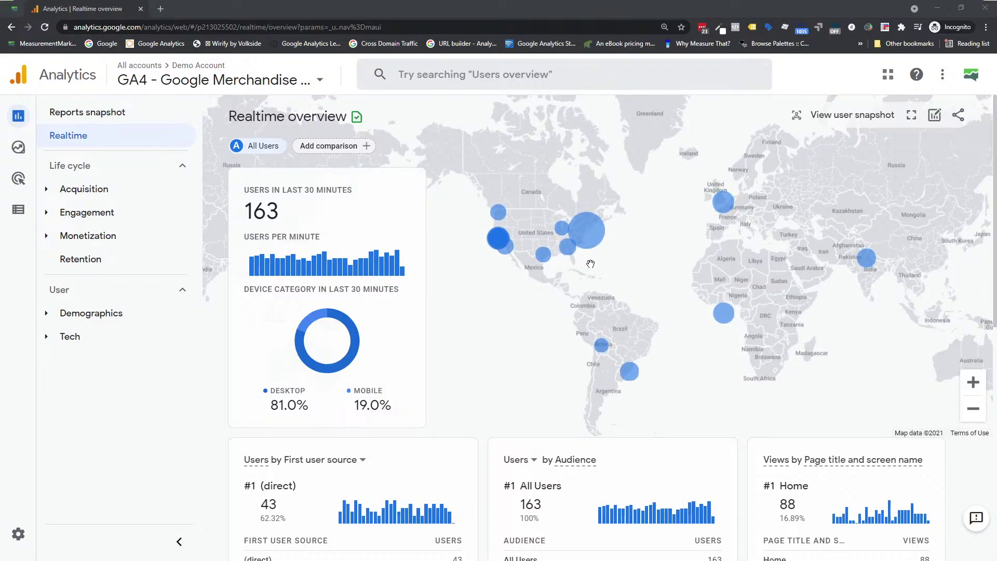
scroll(588, 341, down, 5)
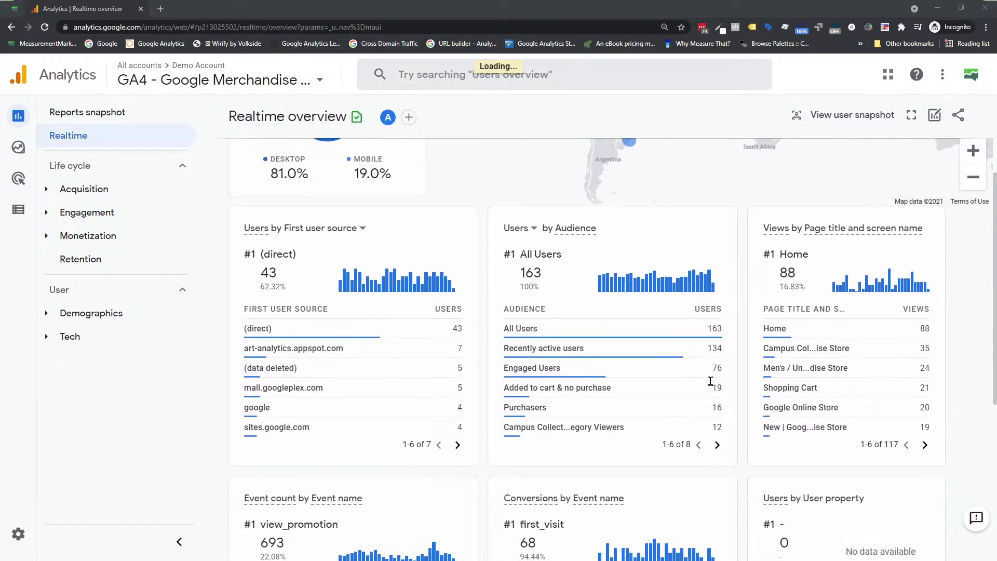
scroll(615, 294, up, 5)
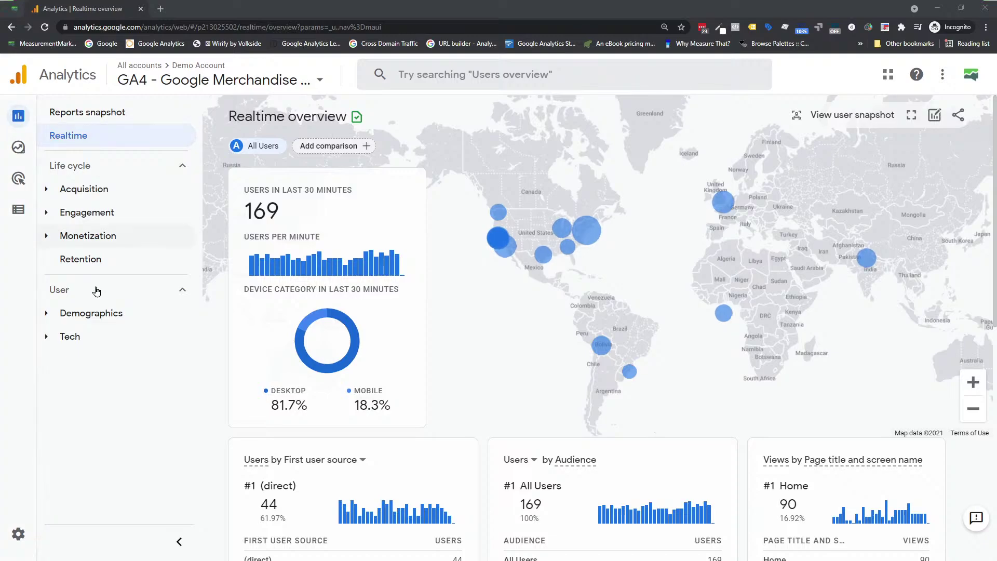
Switch to the GA4 - Flood-It! property and open its Property Settings
click(197, 78)
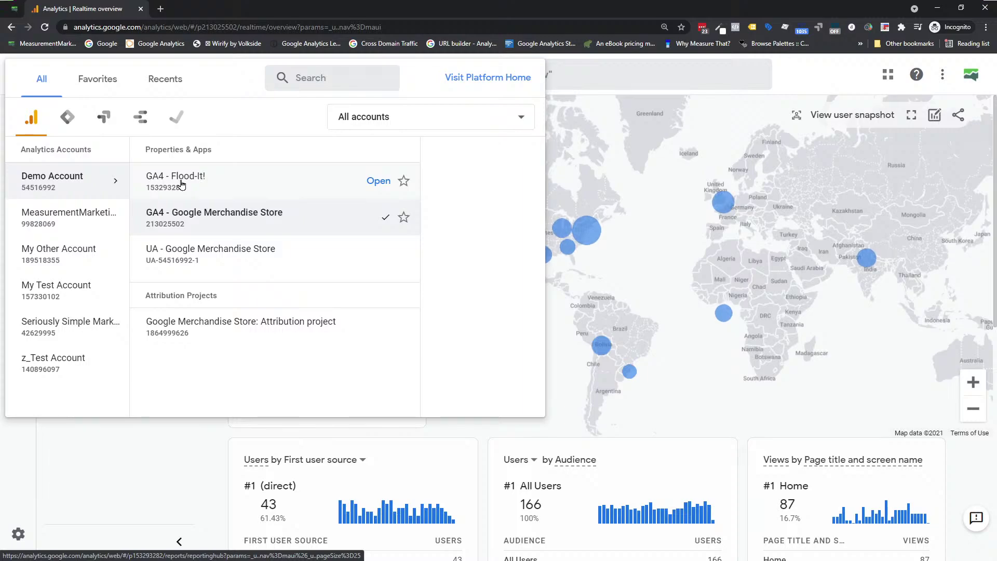
click(181, 185)
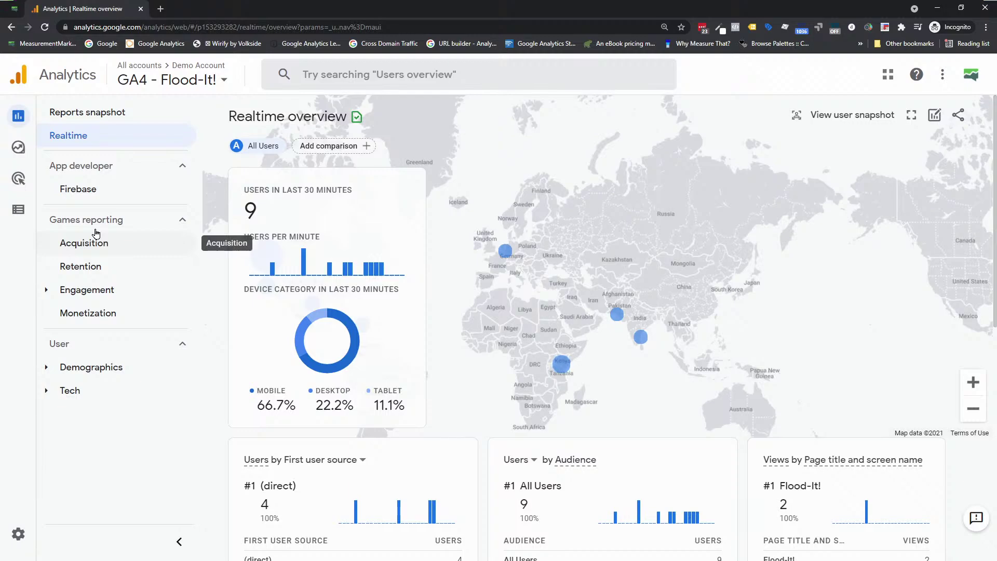
click(19, 534)
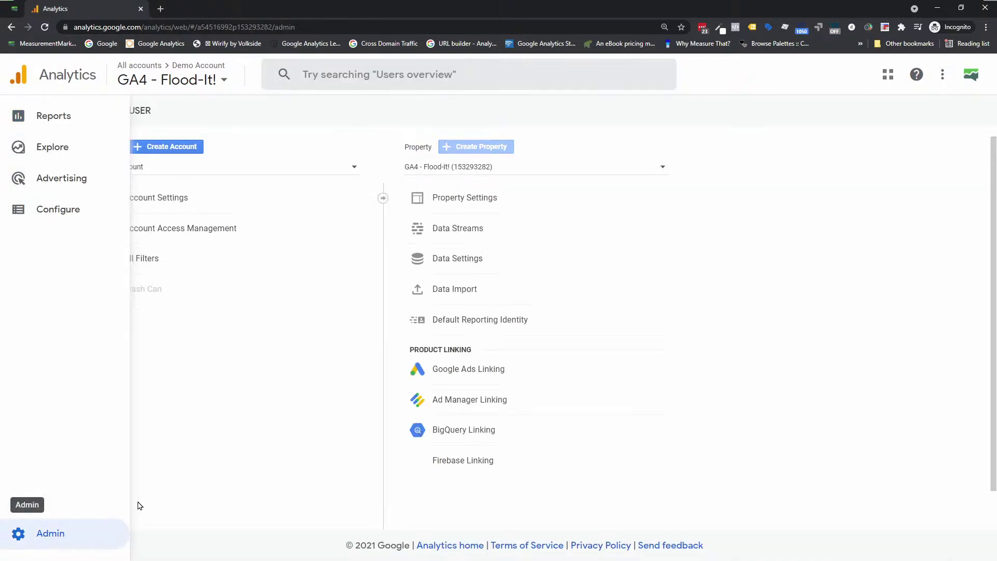
click(471, 209)
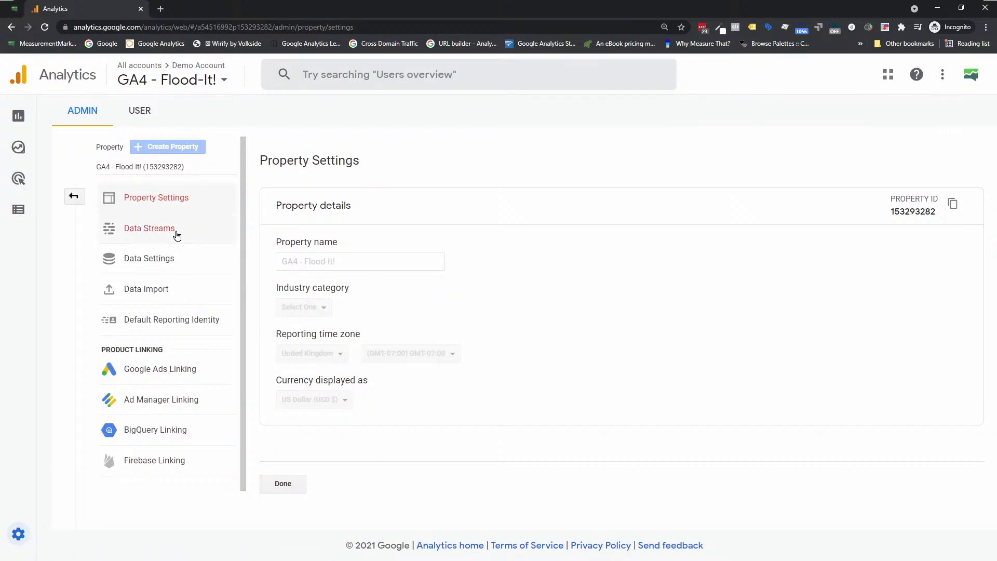
Return to the reports and switch to the GA4 - Google Merchandise Store property
click(19, 117)
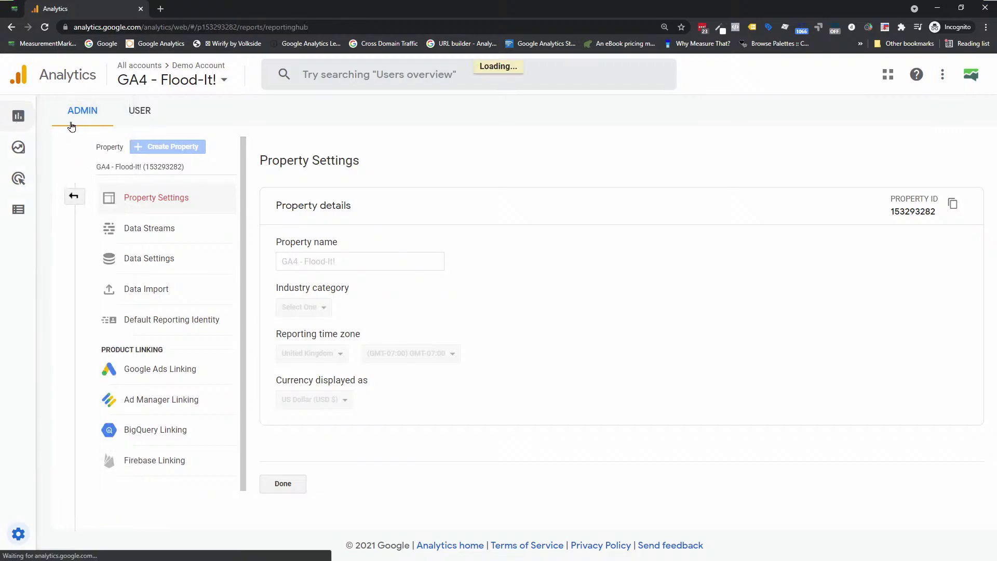
click(200, 81)
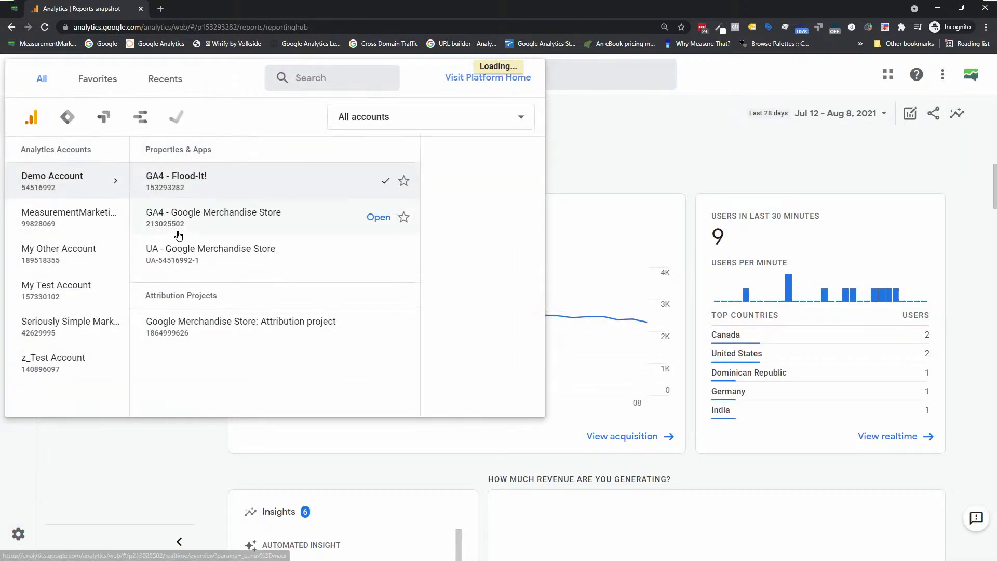
click(178, 223)
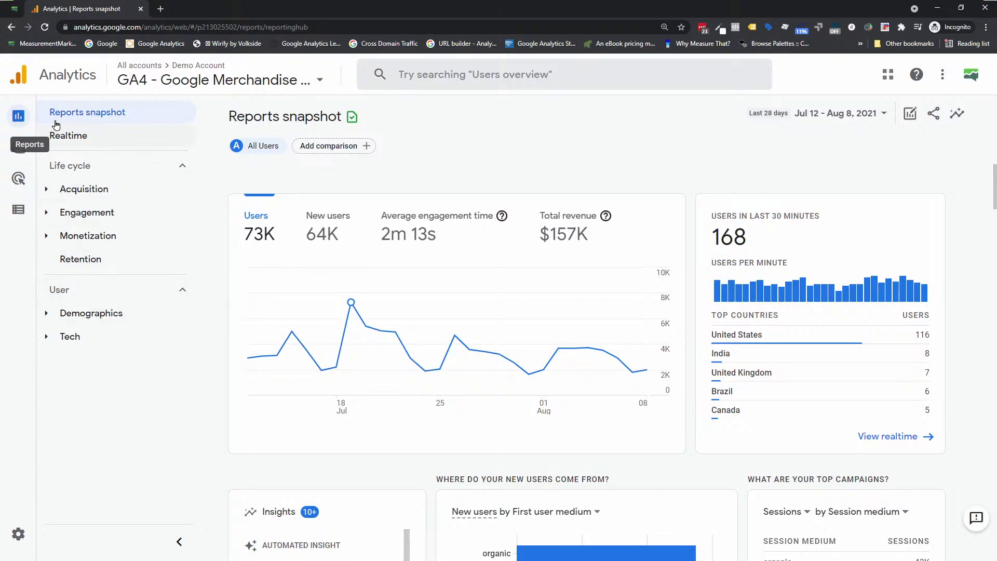
Collapse the Life cycle and User report groups
mouse_move(10, 122)
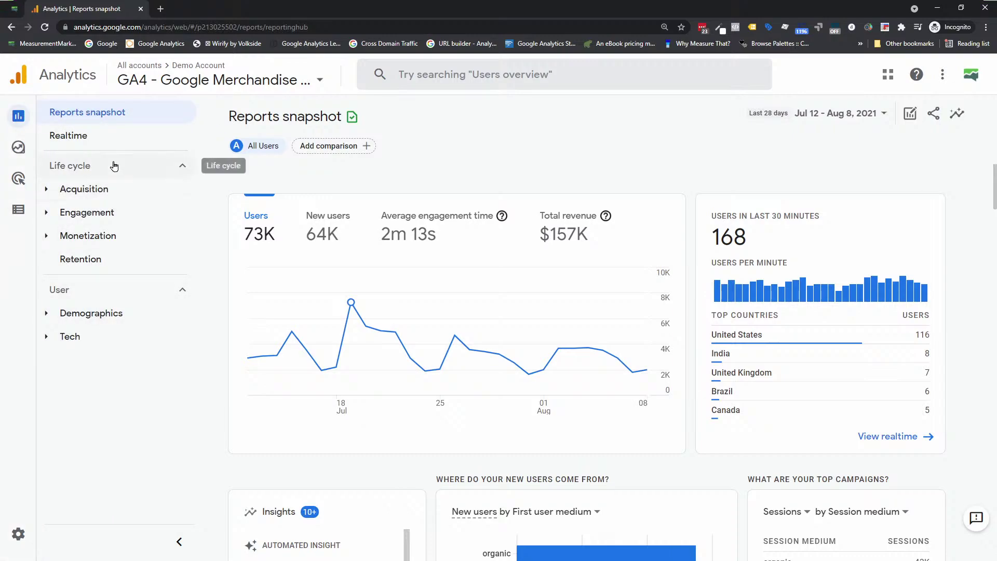
click(179, 170)
click(184, 200)
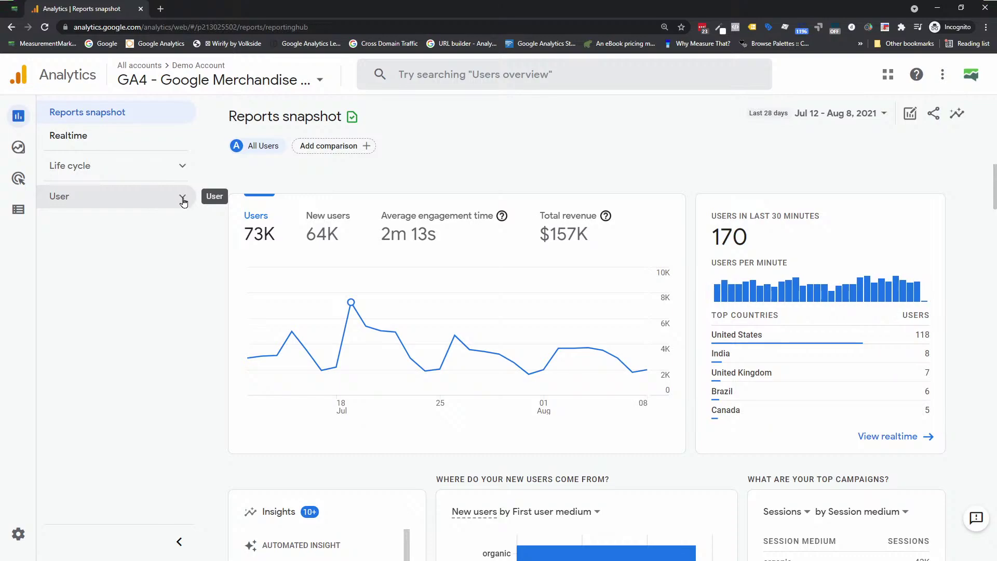
Open the Explorations page to view the available exploration templates
mouse_move(57, 120)
click(36, 154)
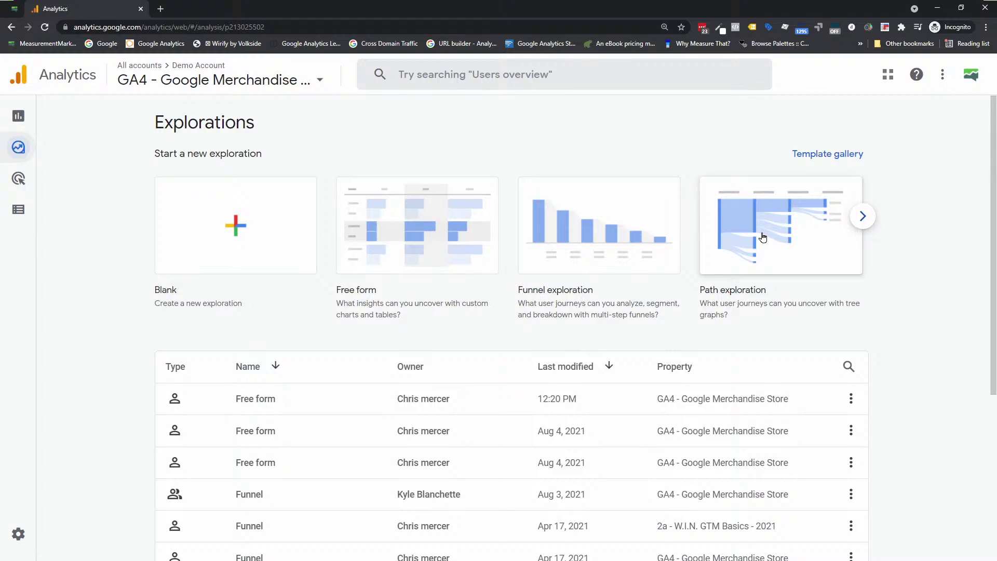
Open the Advertising snapshot and examine its channel conversions, automated insights, conversion paths and attribution model comparison
mouse_move(14, 153)
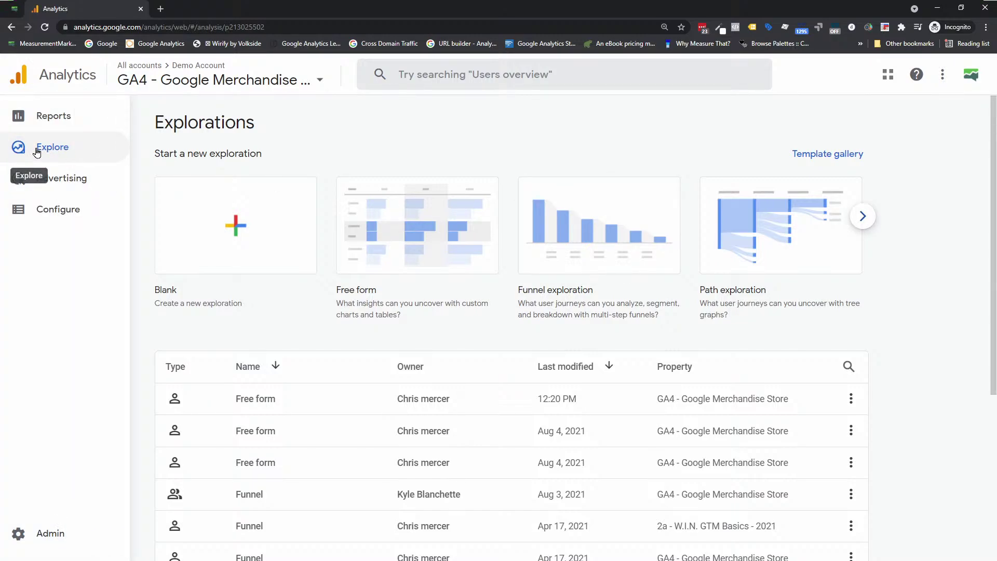
click(58, 180)
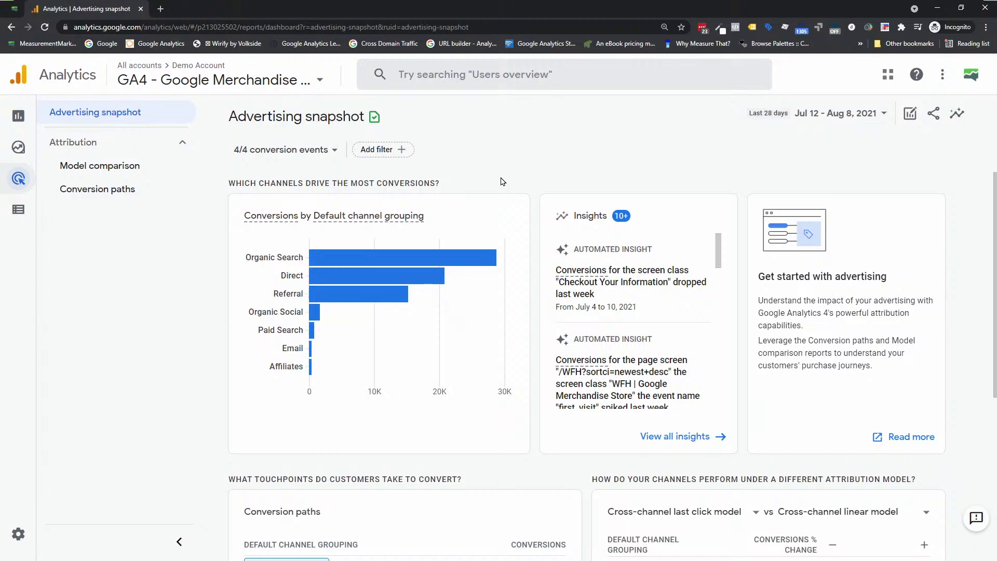
drag(376, 183, 457, 182)
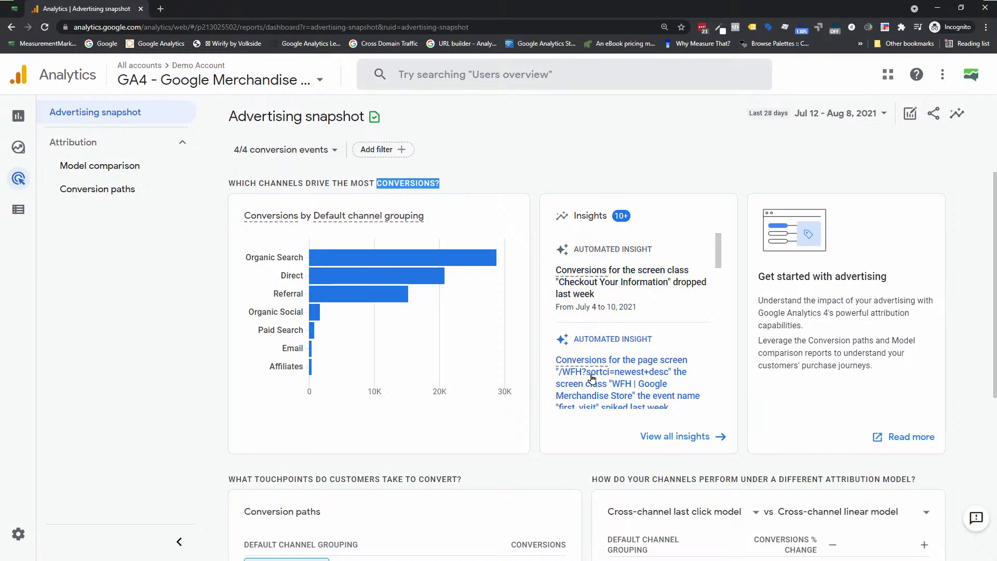
scroll(622, 383, down, 4)
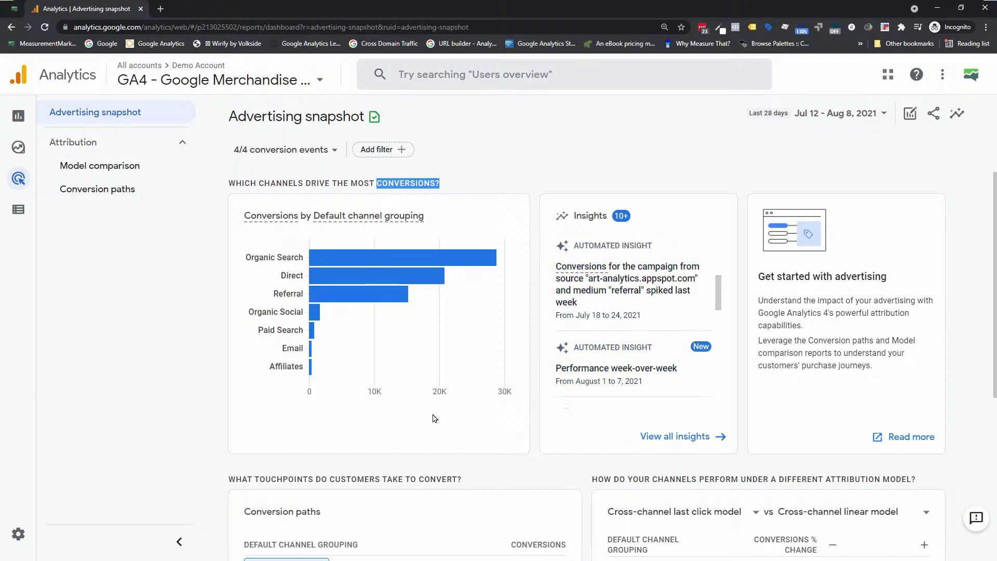
scroll(434, 418, down, 3)
scroll(426, 405, down, 1)
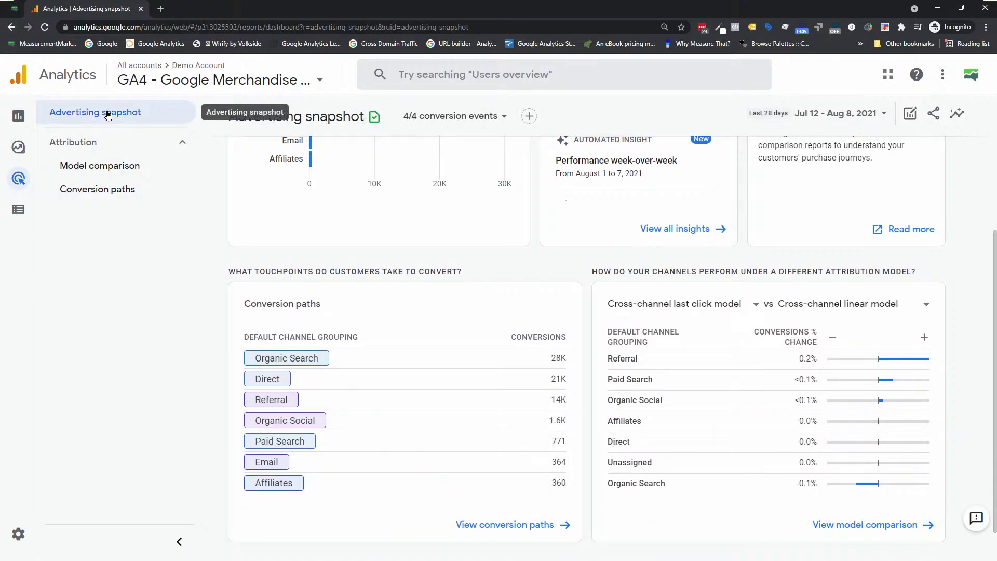
mouse_move(494, 400)
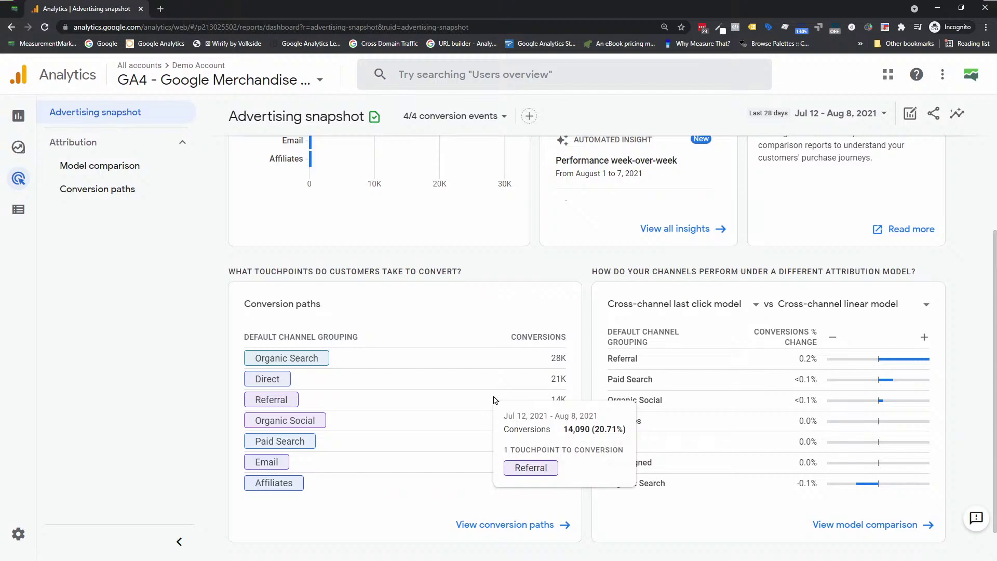
scroll(495, 399, up, 4)
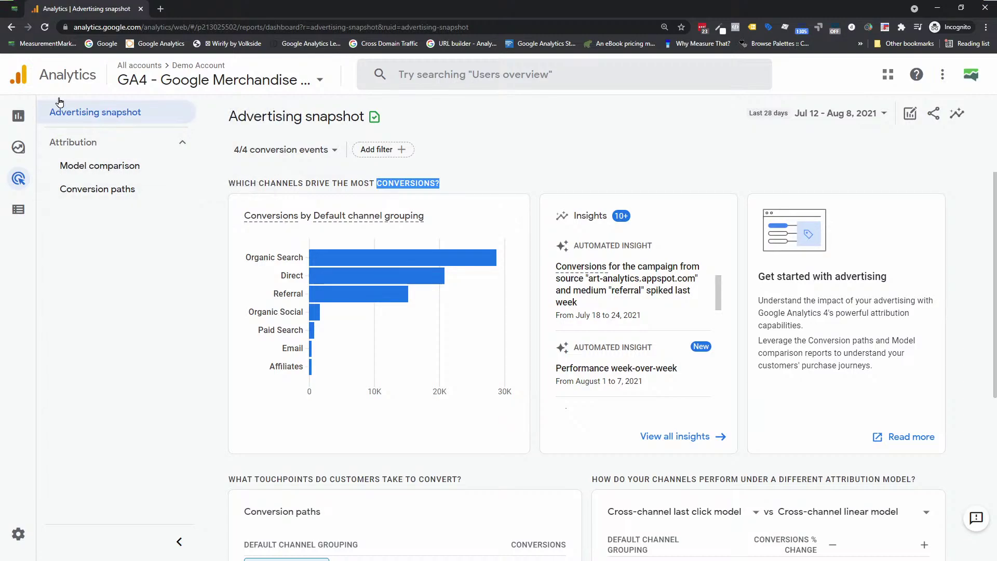
Open DebugView in the Configure section for the Google Merchandise Store property
click(40, 215)
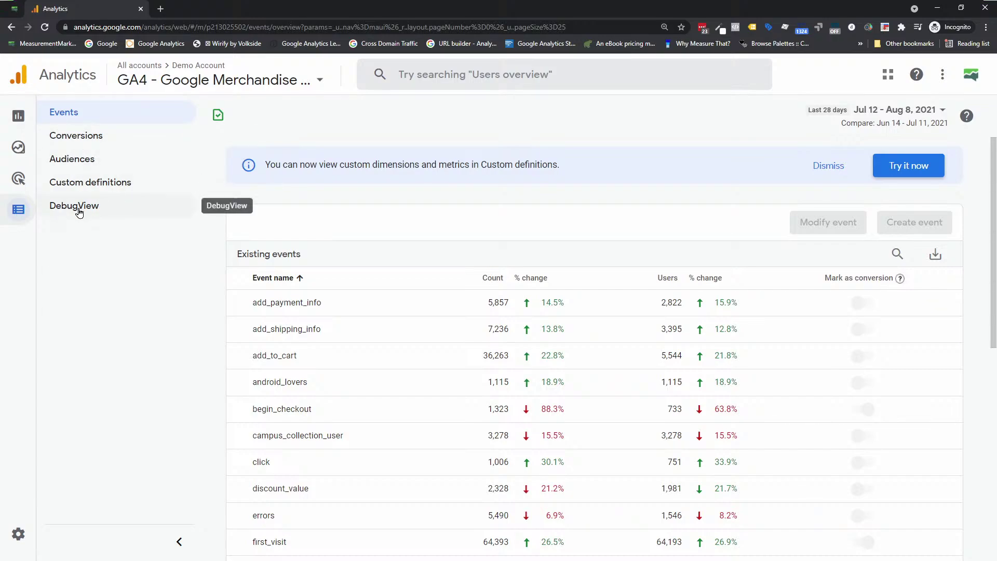
click(78, 209)
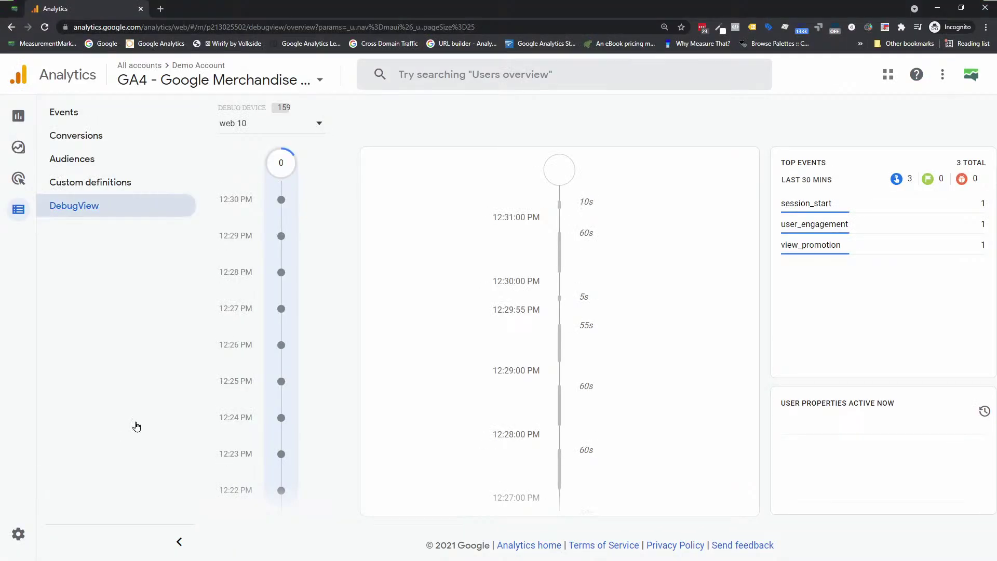
Open the Configure section's Events list and examine the existing event names from add_payment_info through discount_value
click(79, 116)
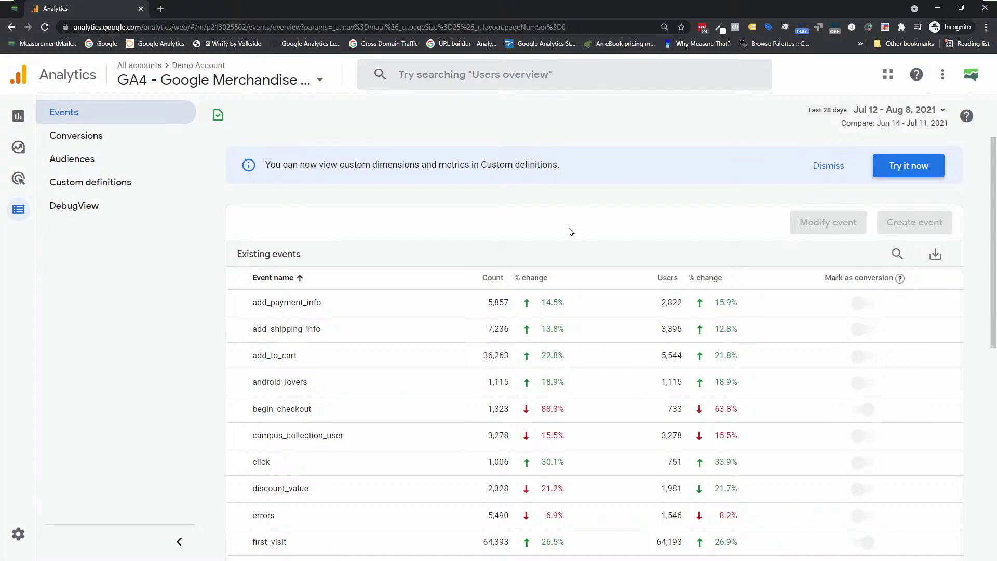
scroll(275, 255, down, 1)
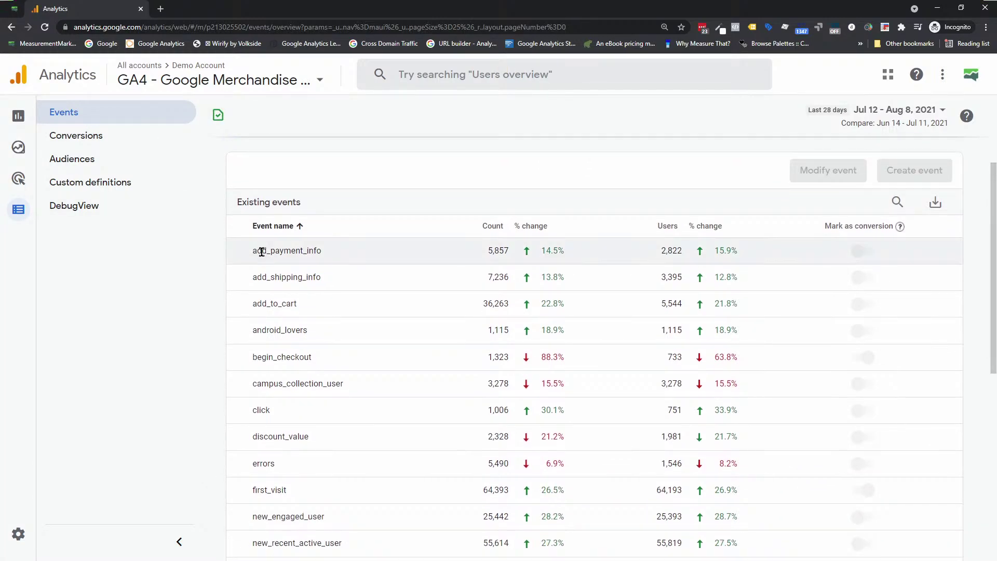
drag(252, 251, 327, 251)
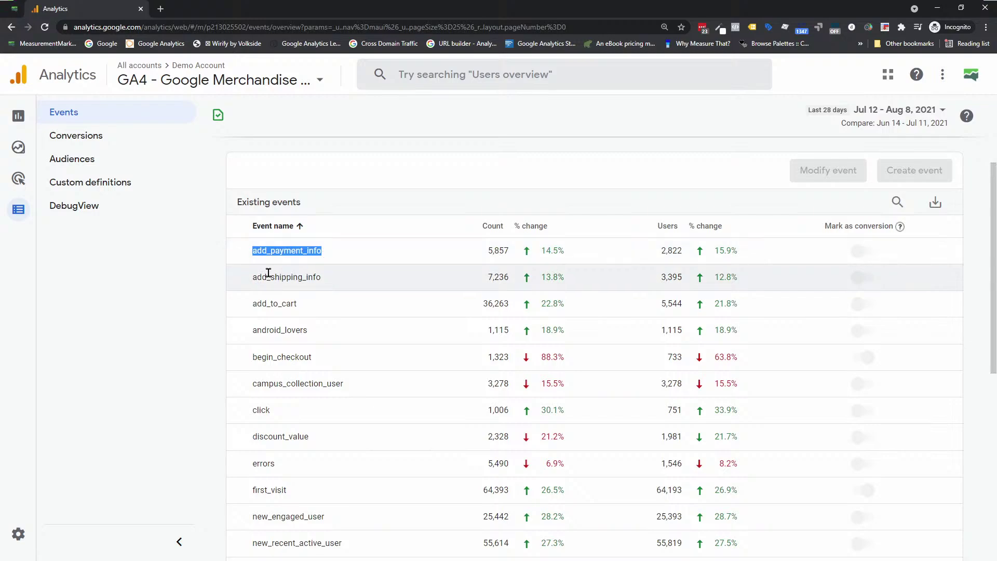
drag(252, 277, 331, 289)
click(285, 278)
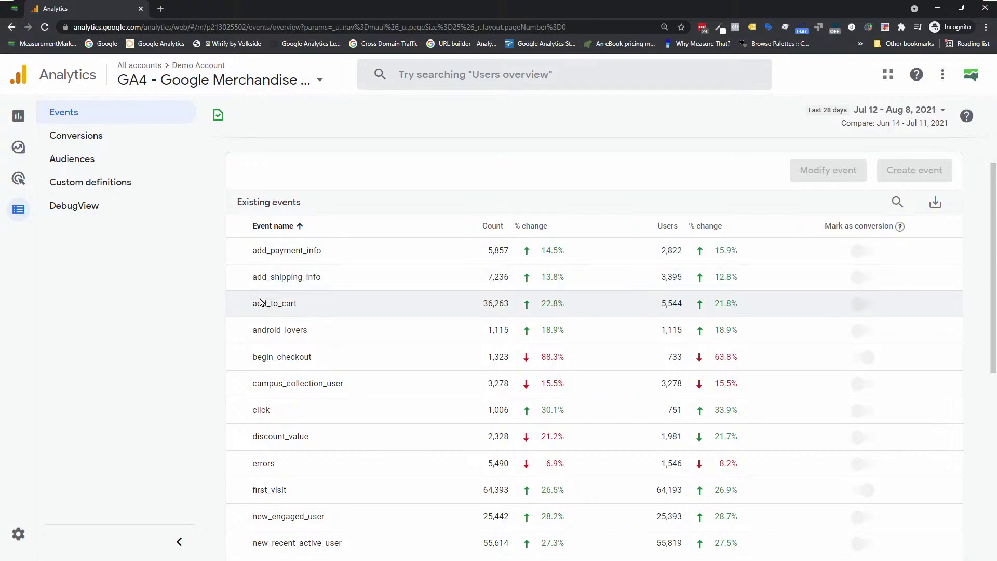
scroll(305, 305, down, 1)
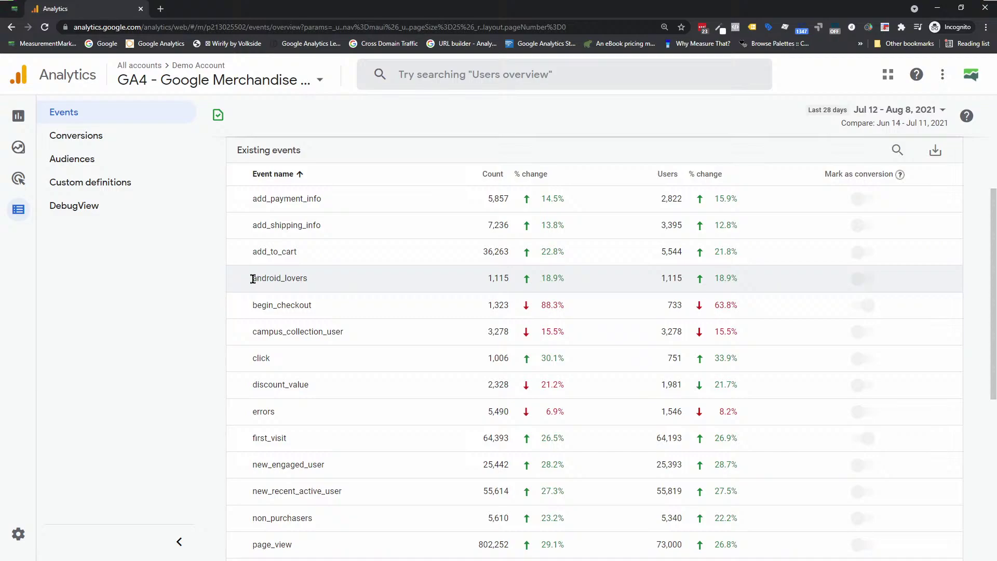
drag(252, 278, 318, 284)
drag(256, 305, 323, 311)
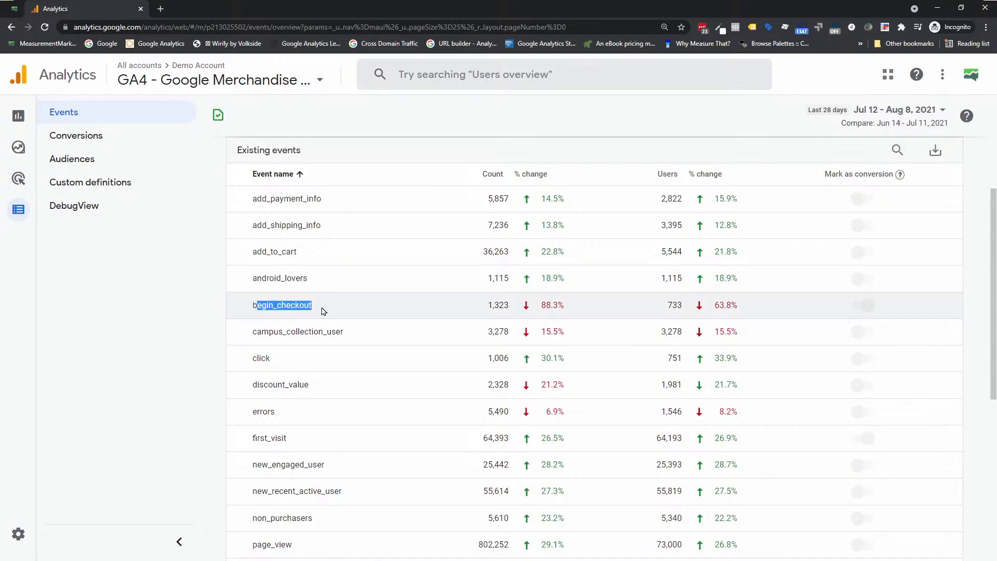
drag(257, 331, 349, 333)
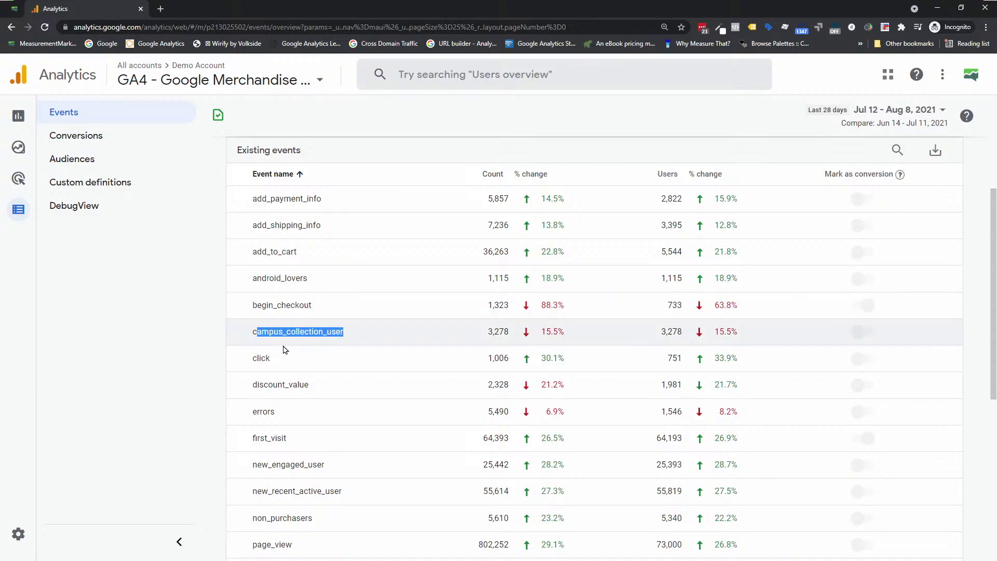
click(257, 355)
scroll(322, 362, down, 2)
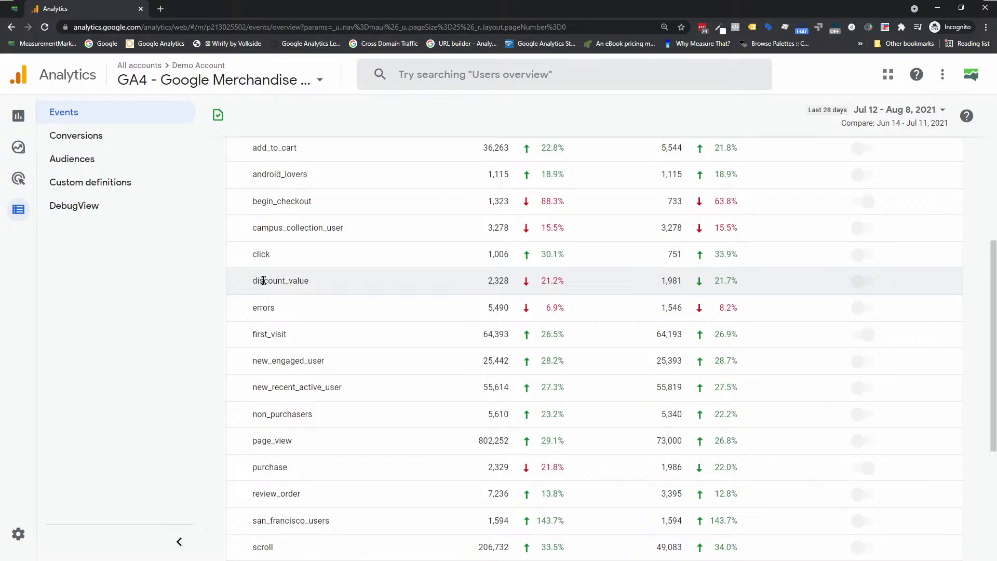
drag(257, 280, 360, 292)
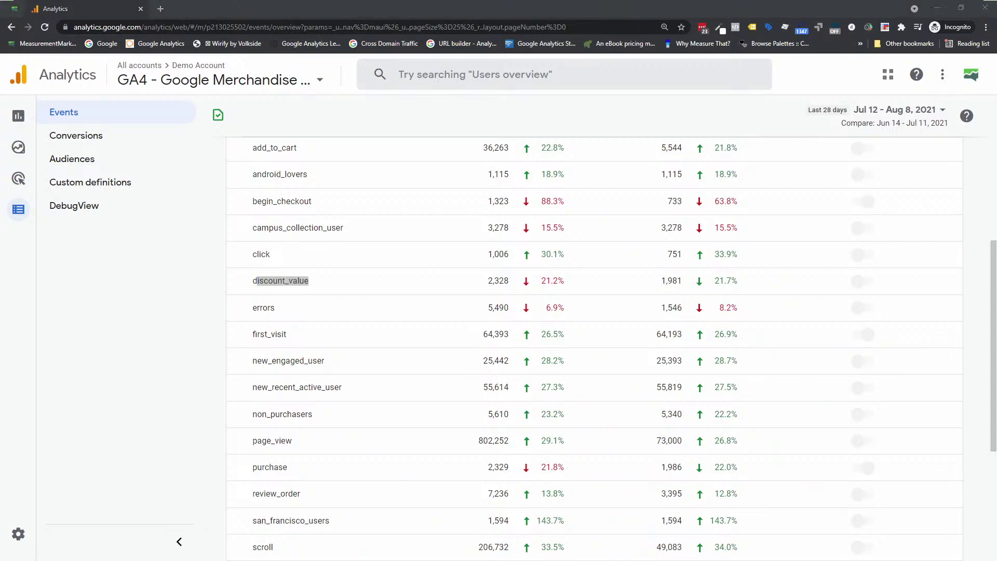
Switch to the Lucidchart diagram and add a green Paper Tape shape labelled "Event Category" in the empty area below the customer journey charts
key(alt+Tab)
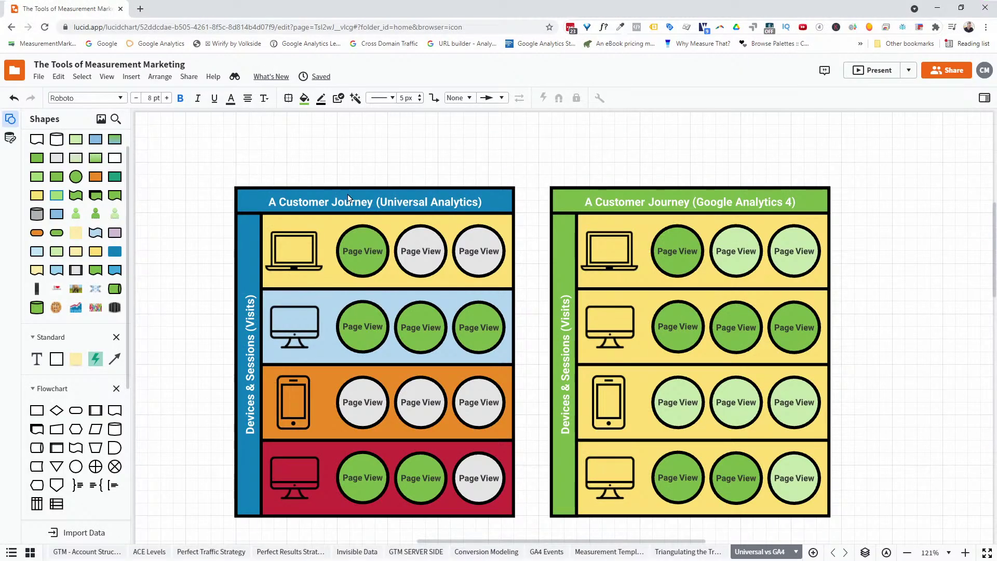
scroll(529, 257, down, 10)
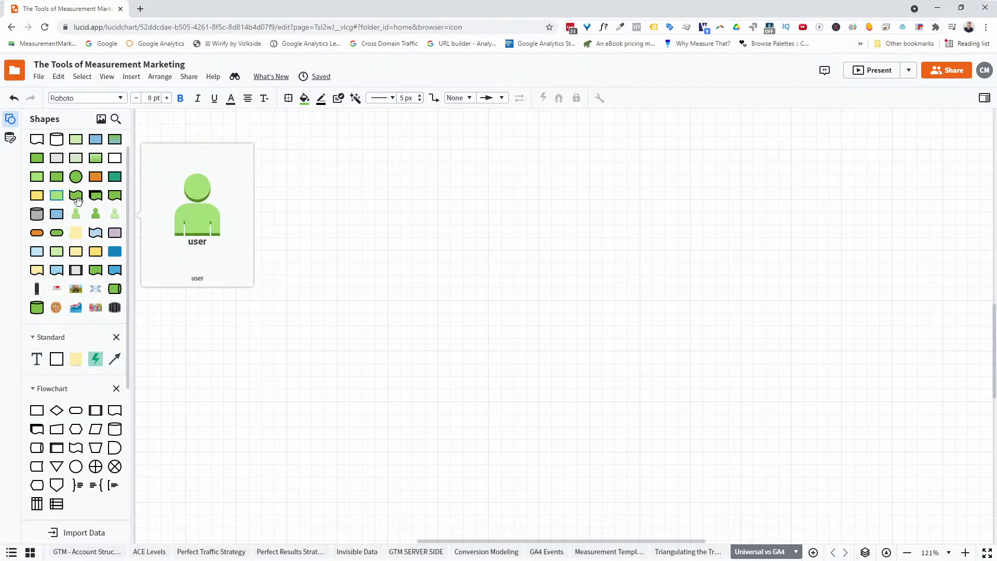
drag(75, 196, 360, 230)
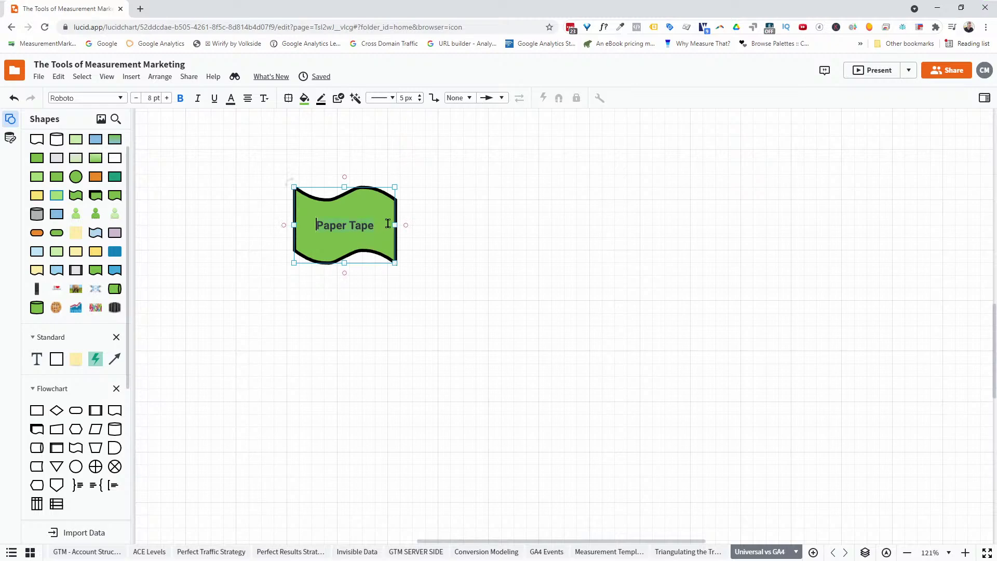
text(Even)
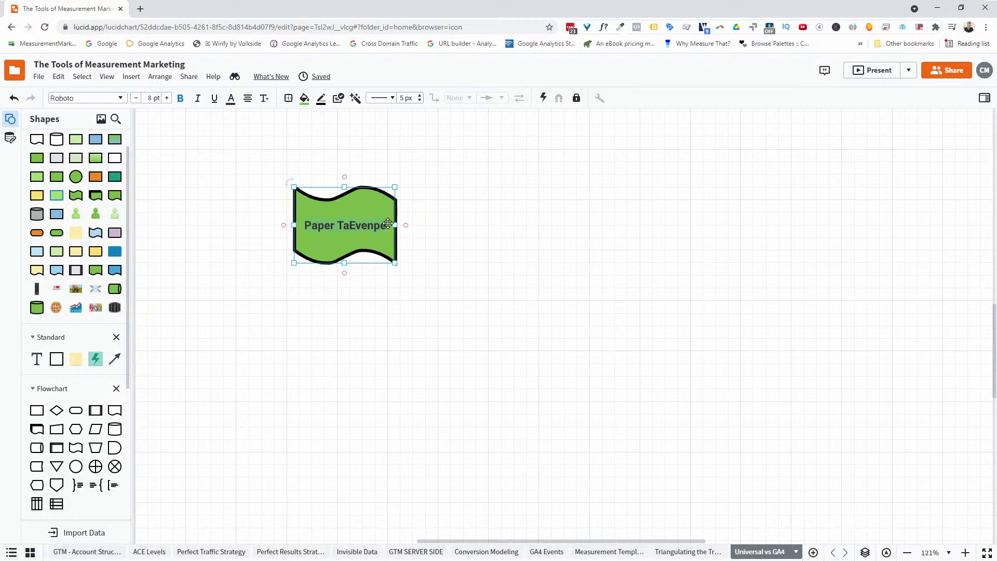
key(ctrl+a)
text(Event)
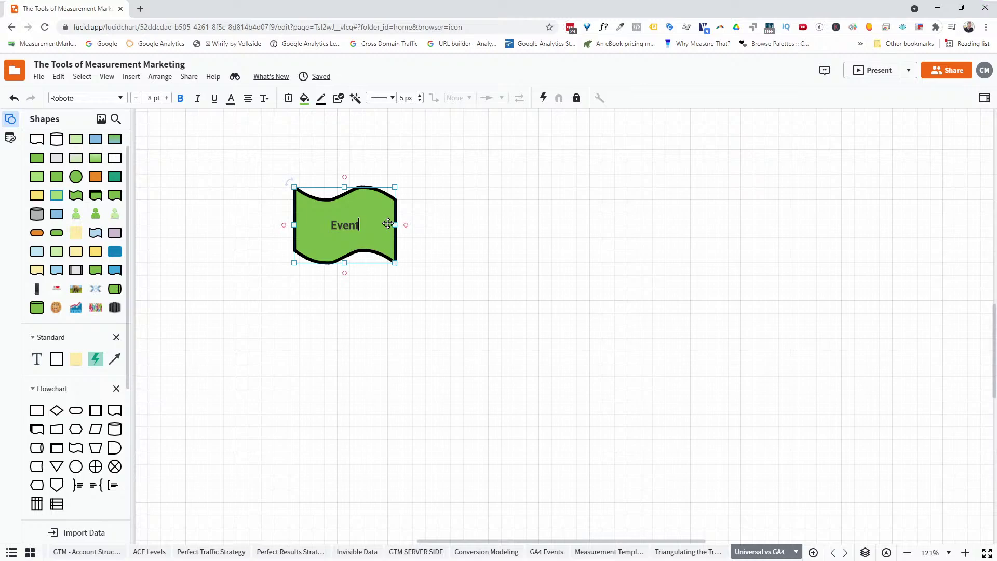
key(Return)
text(Category)
click(453, 221)
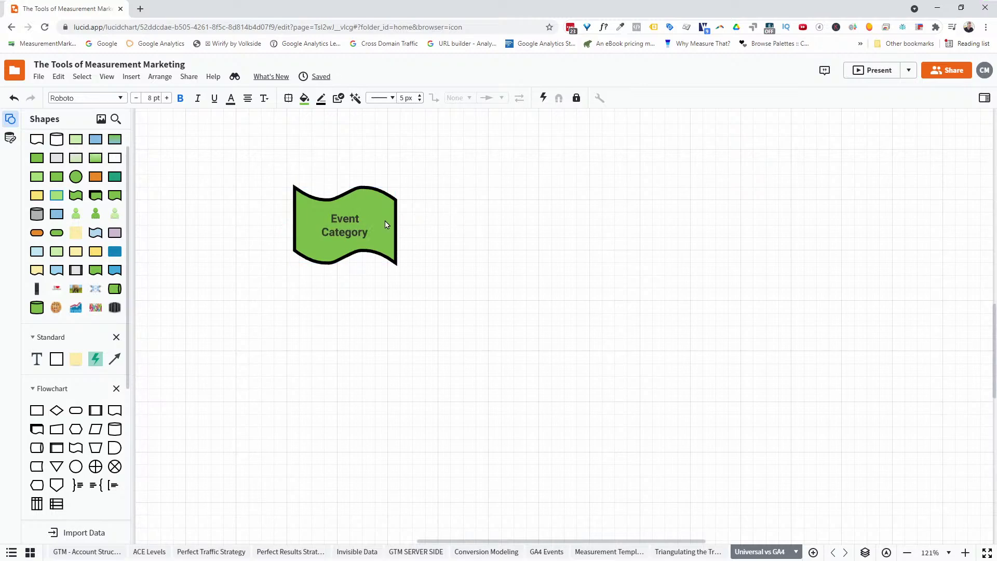
Duplicate the Event Category shape, place the copy beside it and relabel it "Event Action"
click(366, 219)
drag(355, 244, 473, 229)
double_click(479, 233)
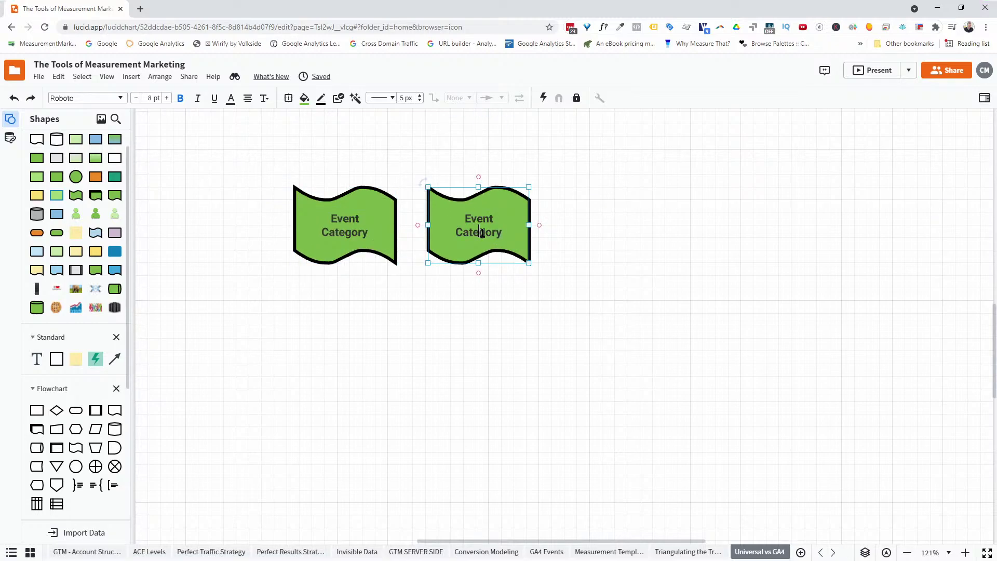
text(Action)
click(647, 244)
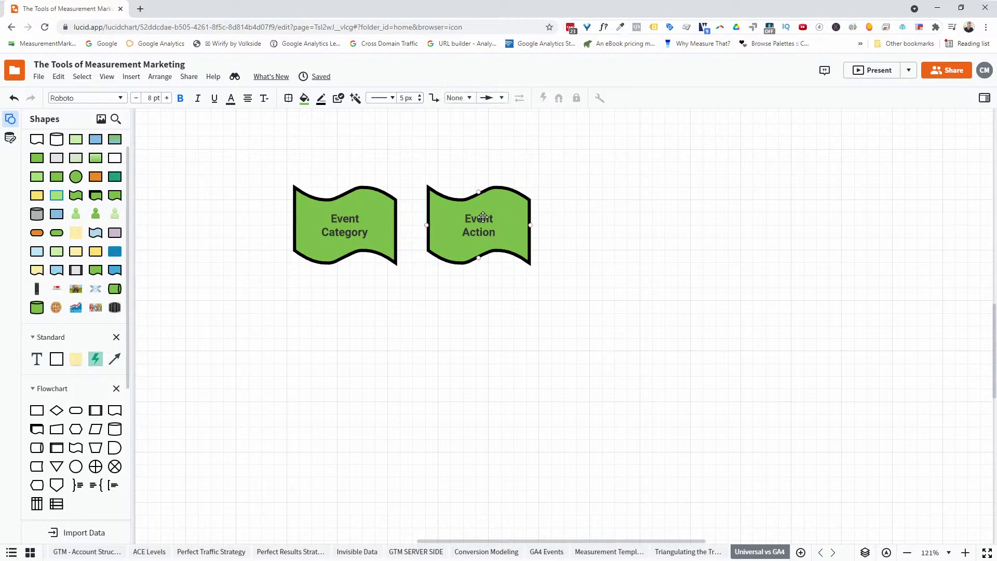
Duplicate the Event Action shape, place the copy beside it in the row and relabel it "Event Label"
click(486, 221)
key(ctrl+d)
drag(513, 235, 615, 232)
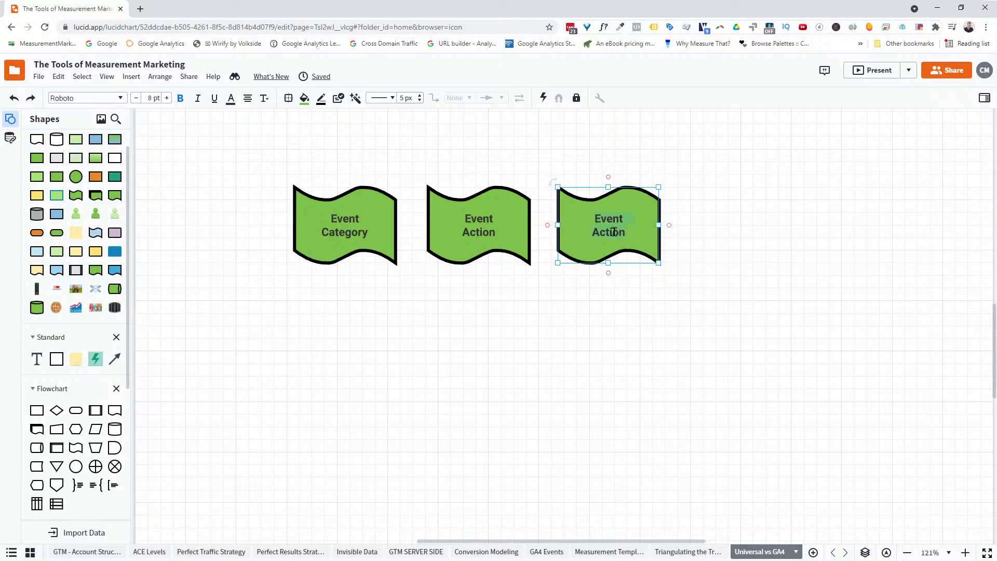
key(ctrl+BackSpace)
text(Labvel)
click(629, 271)
drag(607, 231, 608, 238)
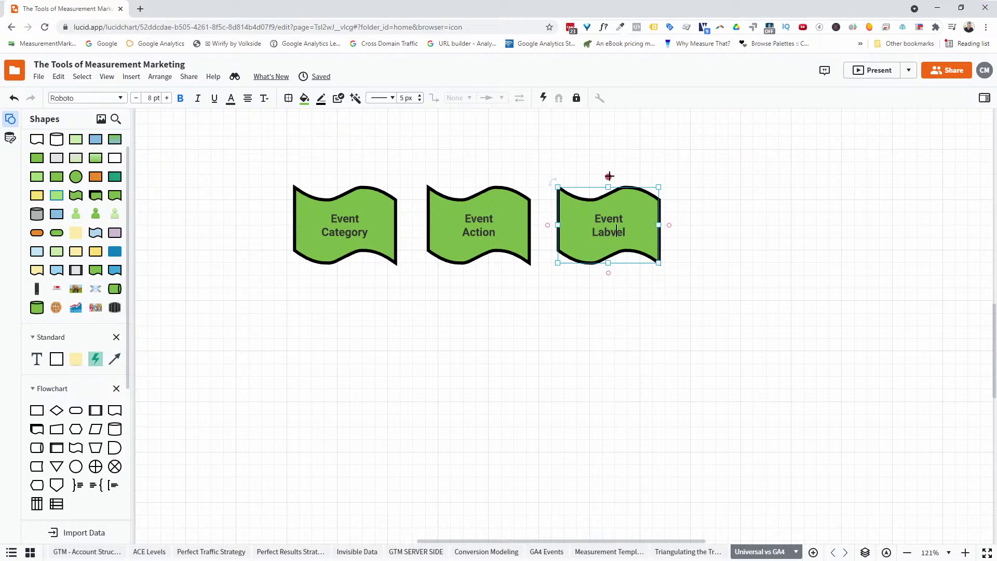
key(BackSpace)
key(Escape)
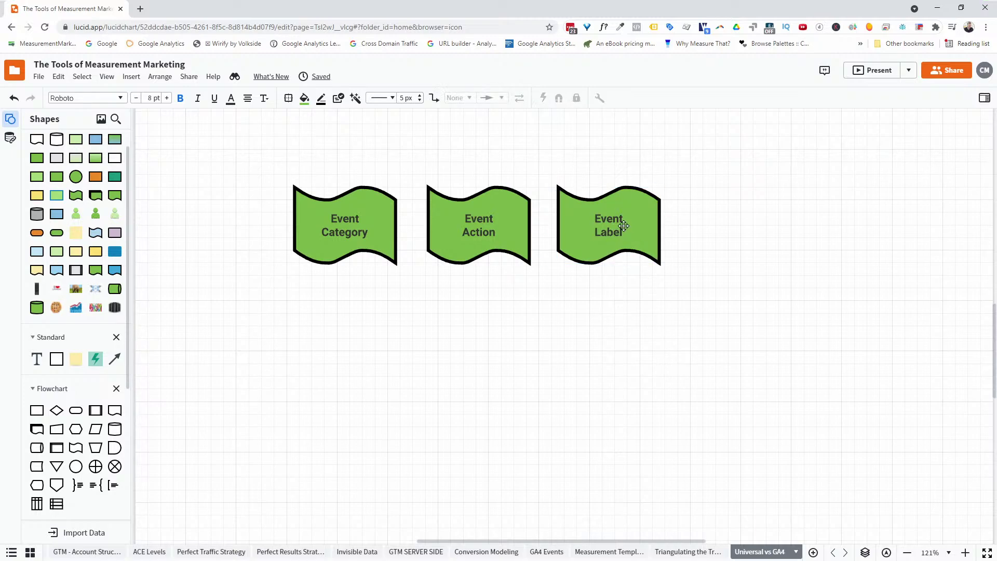
Duplicate the Event Label shape
click(623, 226)
key(ctrl+d)
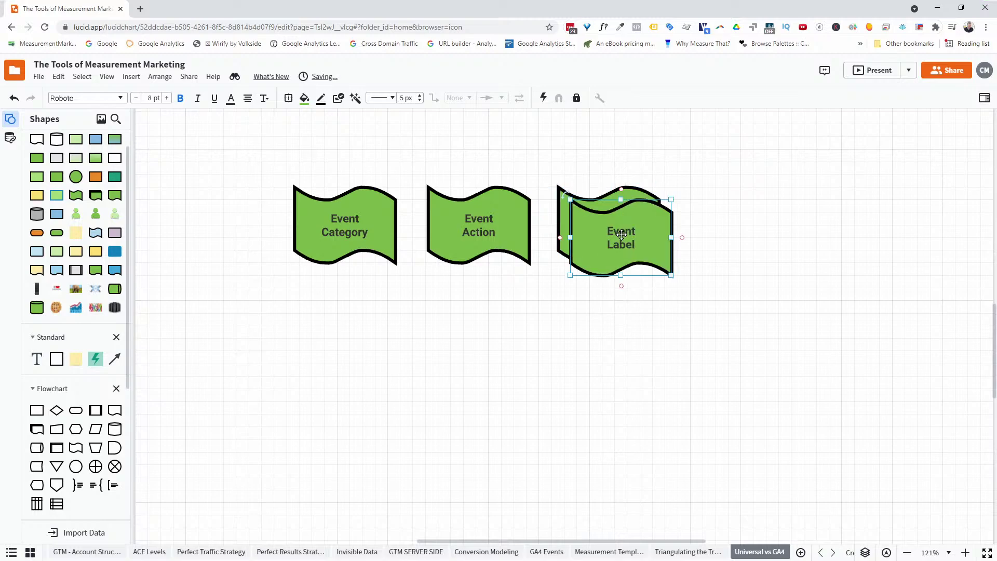
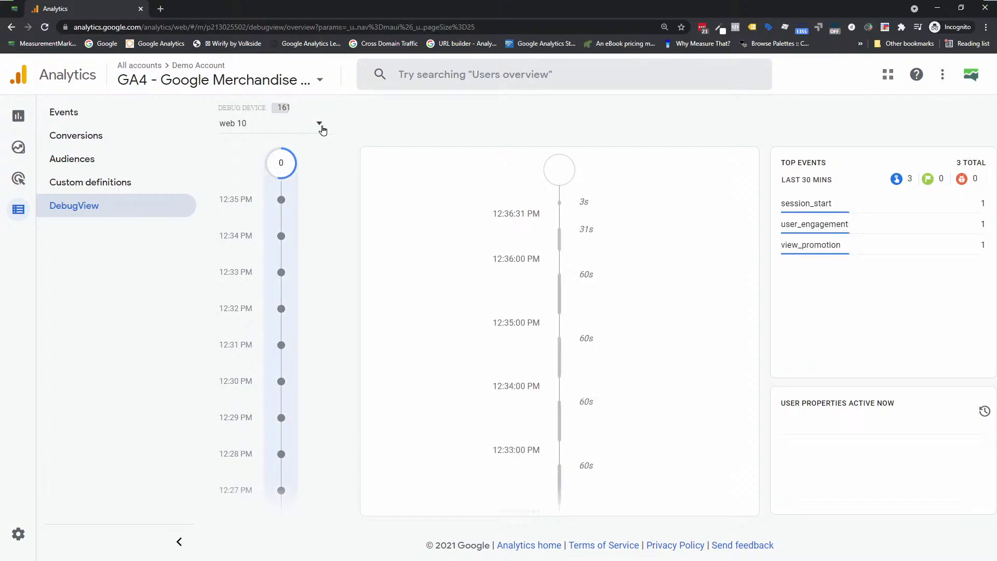
Examine the parameters of the session_start, user_engagement and view_promotion top events in the Google Analytics DebugView
click(807, 208)
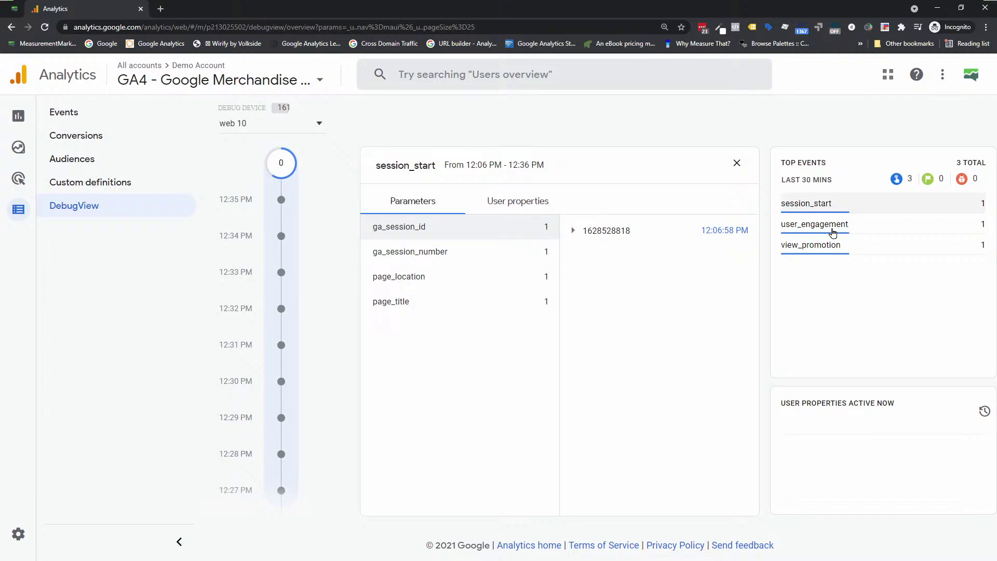
click(805, 235)
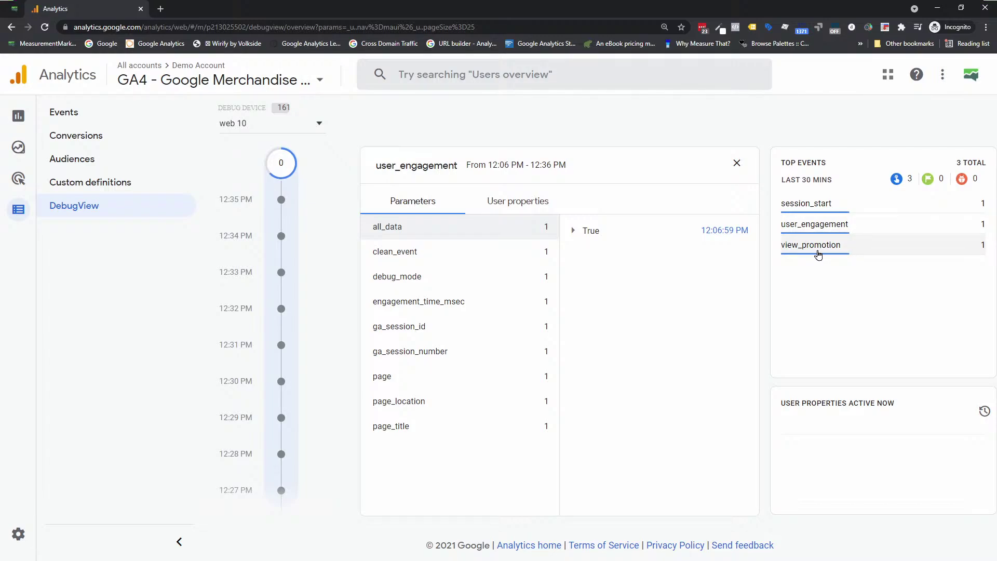
click(817, 252)
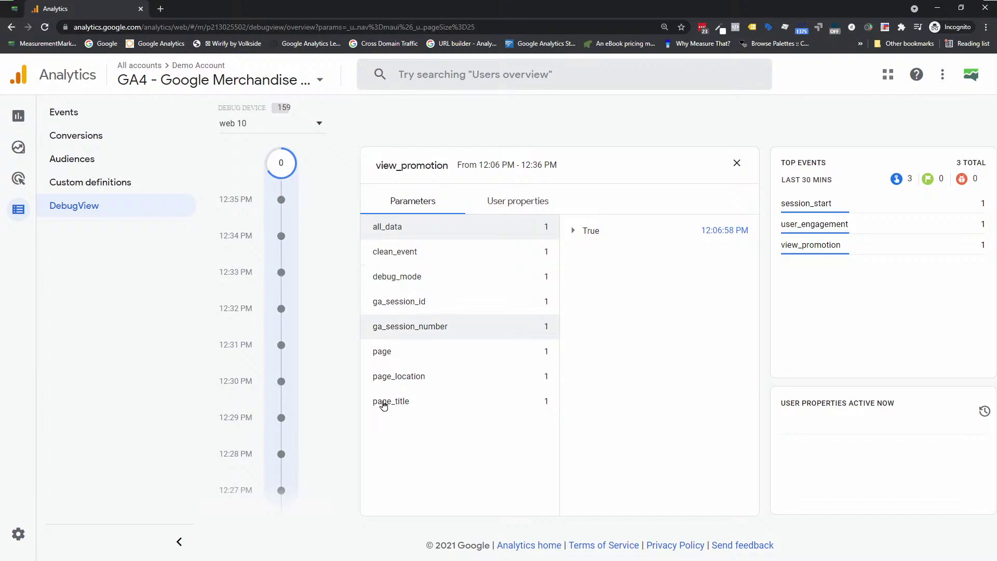
Inspect the view_promotion event's clean_event, debug_mode, ga_session_id, page_location and page_title parameter values
click(413, 256)
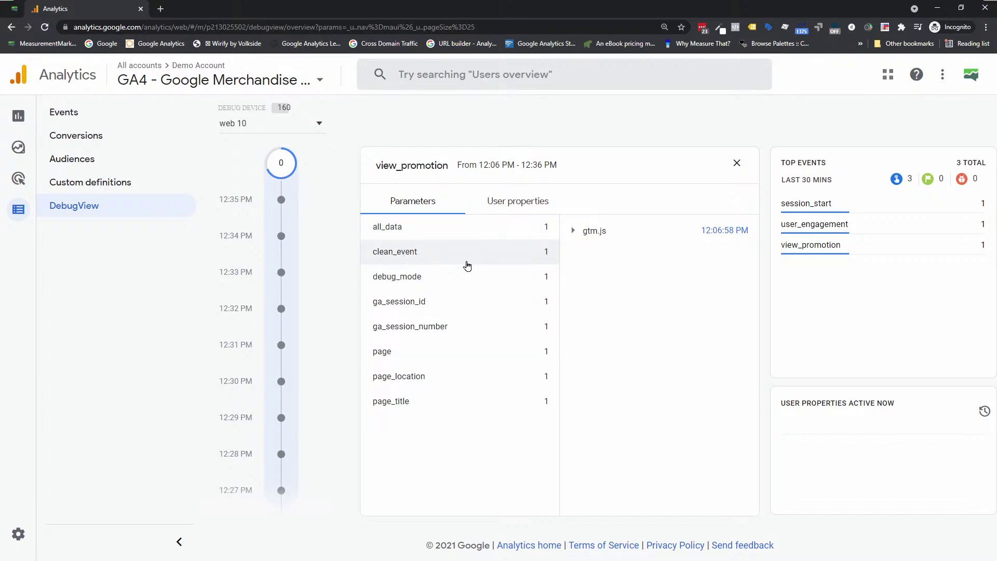
click(412, 276)
click(404, 308)
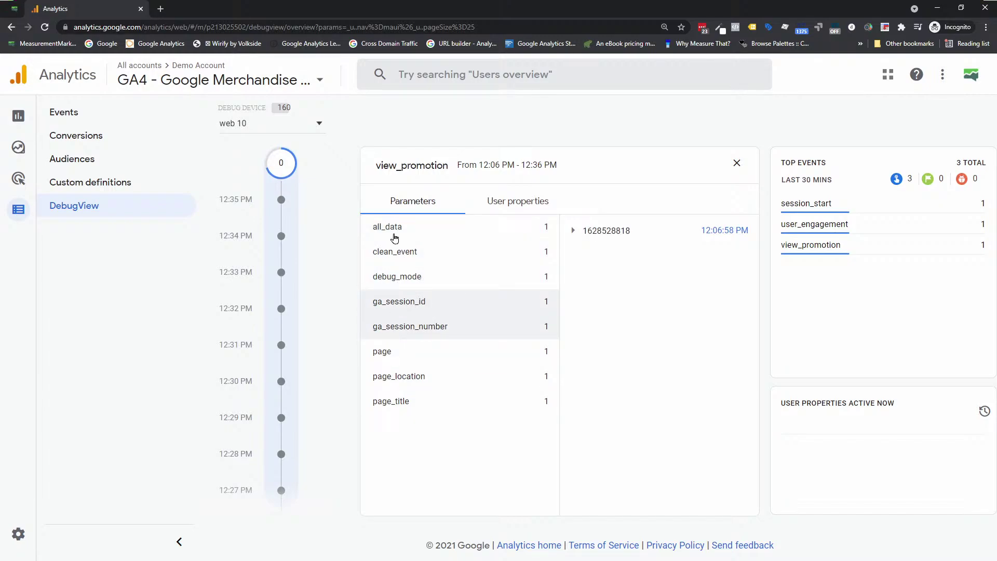
click(385, 383)
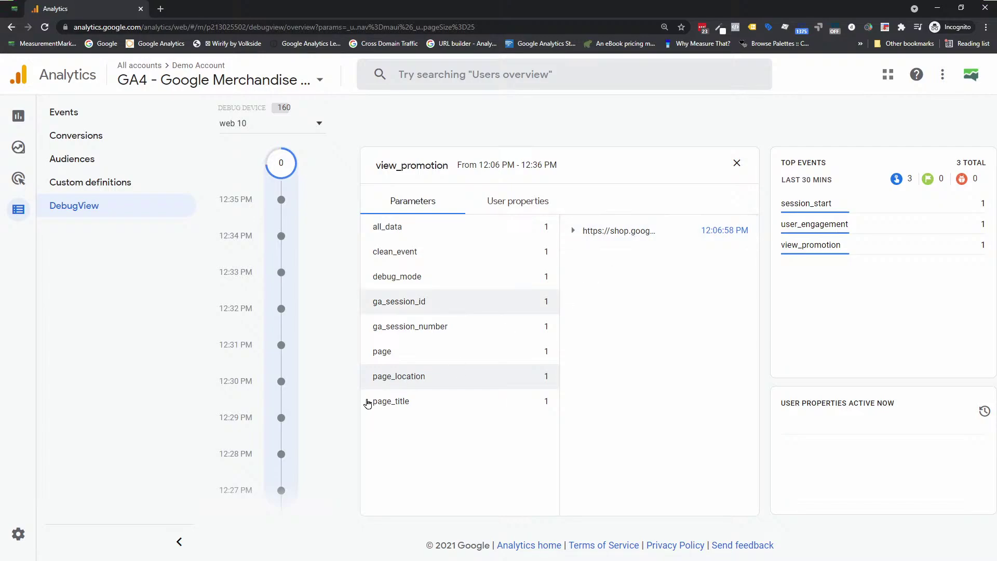
click(401, 403)
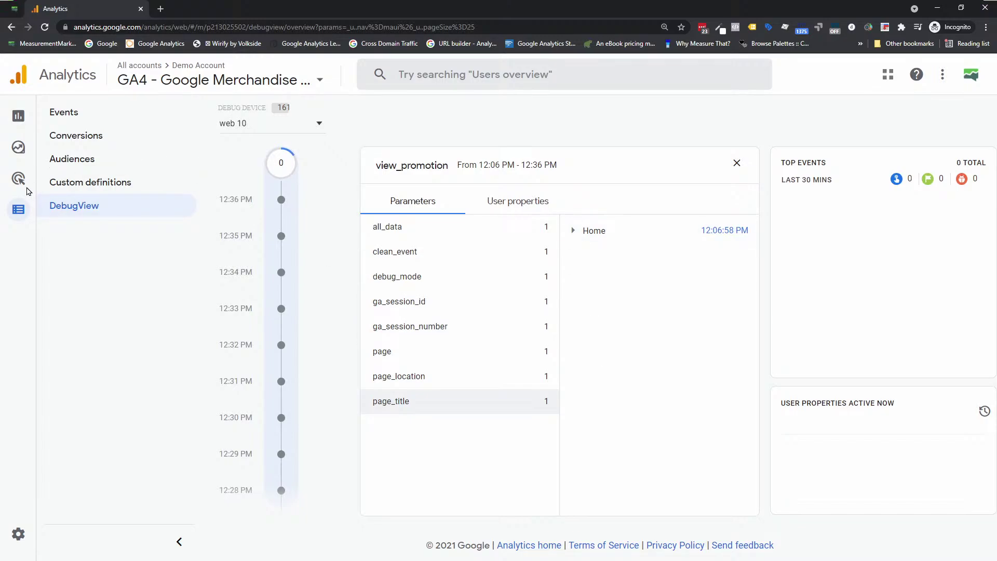
Return to the Events list and read through the existing events down to view_search_results
click(70, 116)
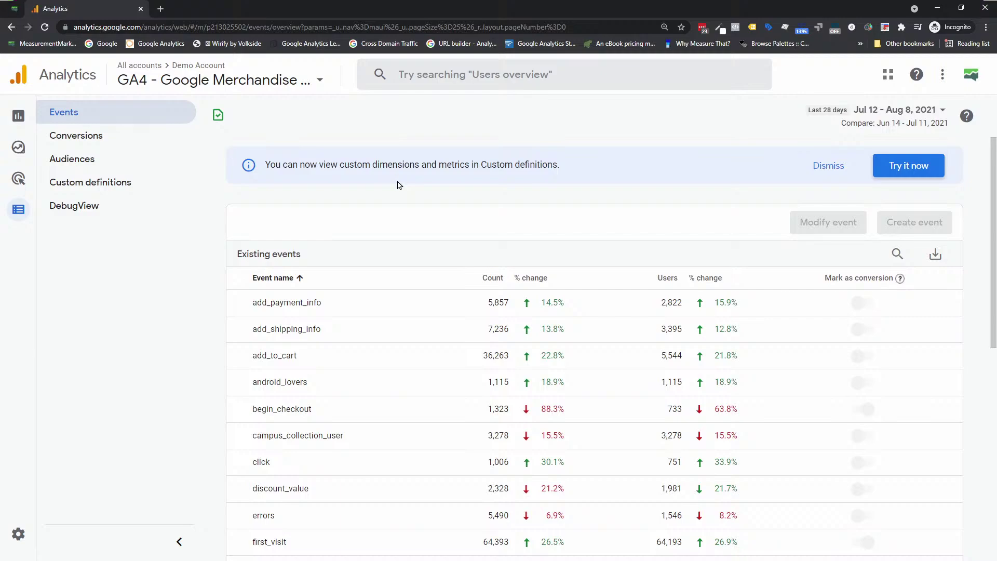
scroll(398, 185, down, 2)
scroll(398, 185, down, 1)
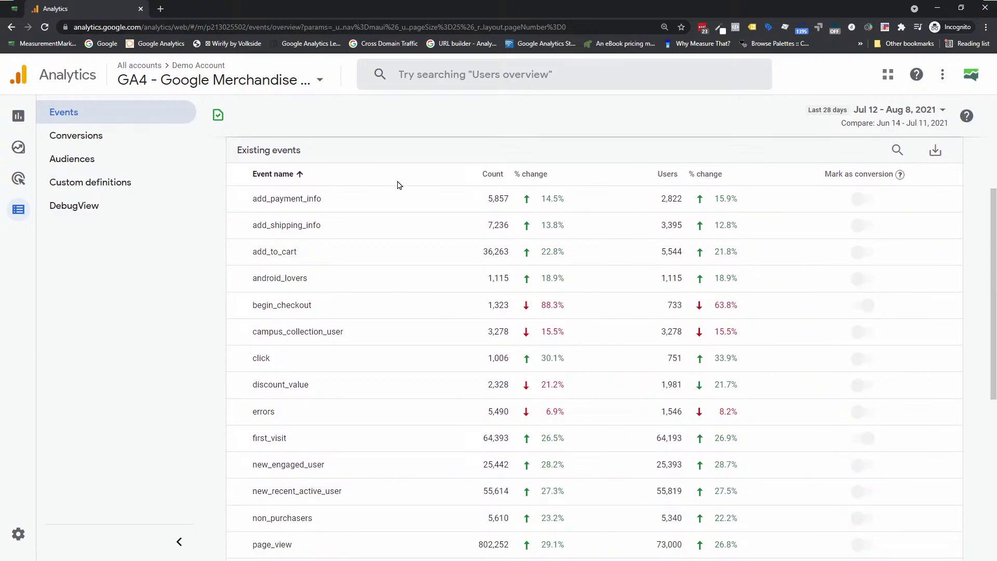
scroll(398, 186, down, 1)
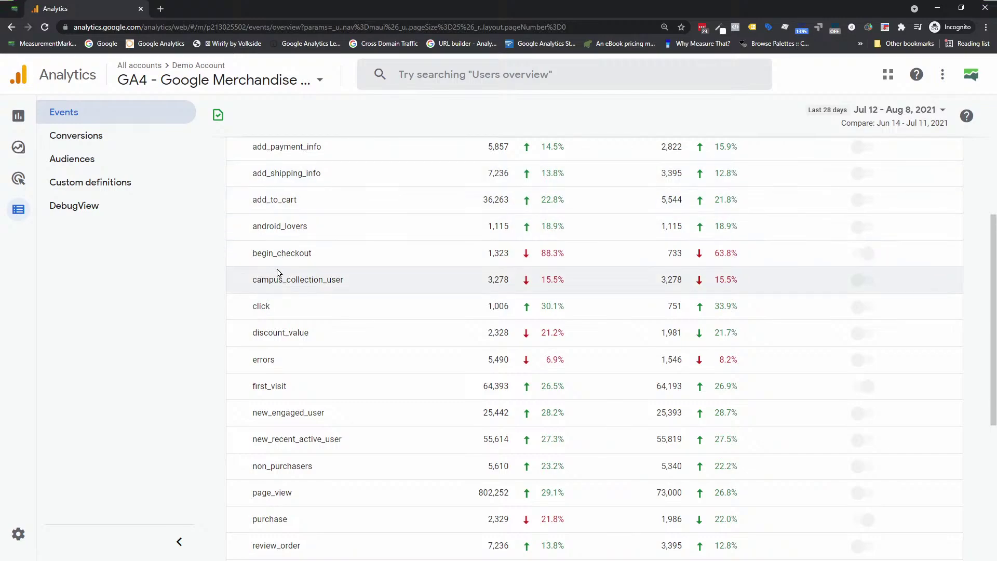
scroll(275, 342, down, 1)
scroll(275, 342, down, 3)
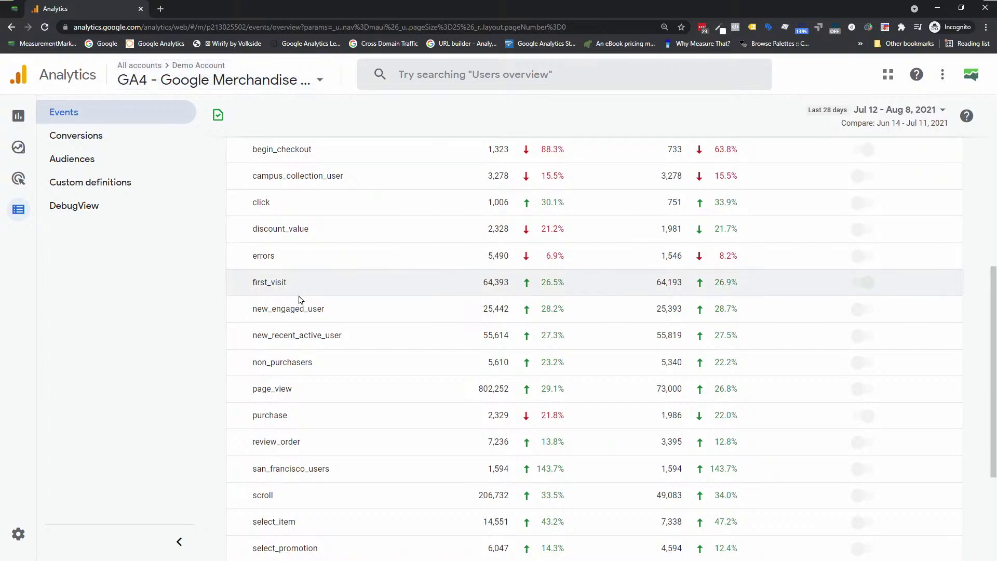
scroll(300, 291, down, 2)
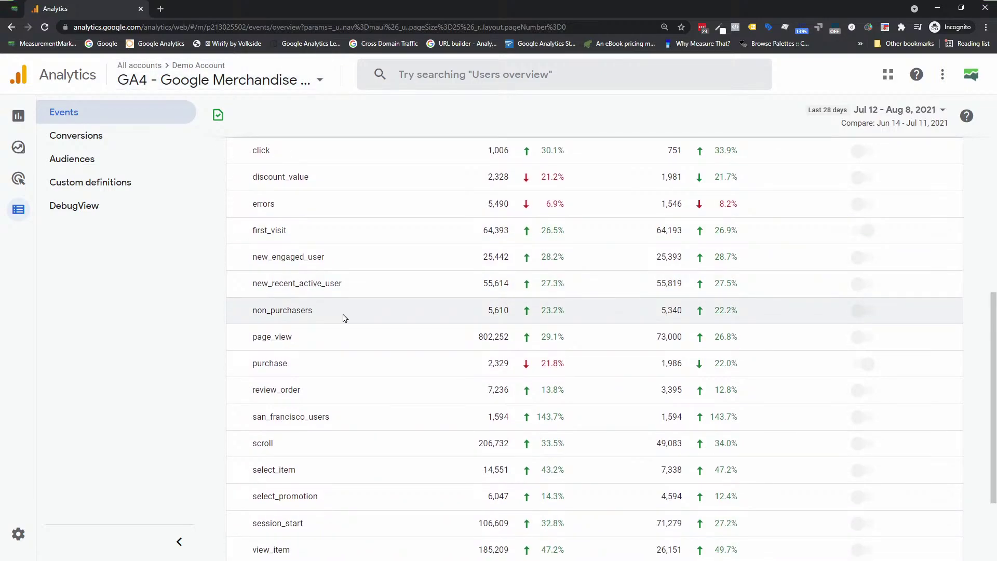
scroll(299, 346, down, 2)
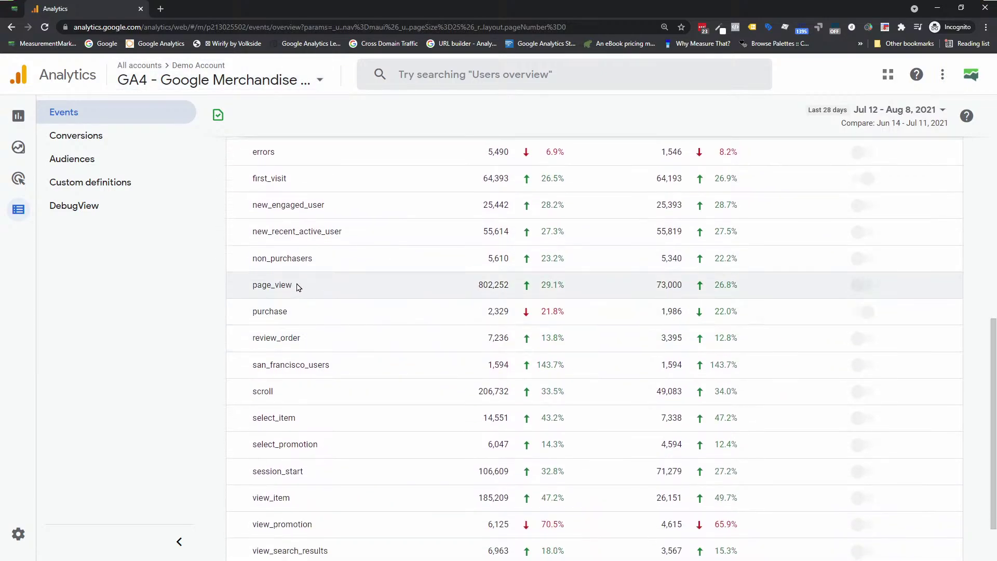
Review the existing events table from add_payment_info through view_search_results, covering the event names and conversion markings
scroll(288, 281, down, 2)
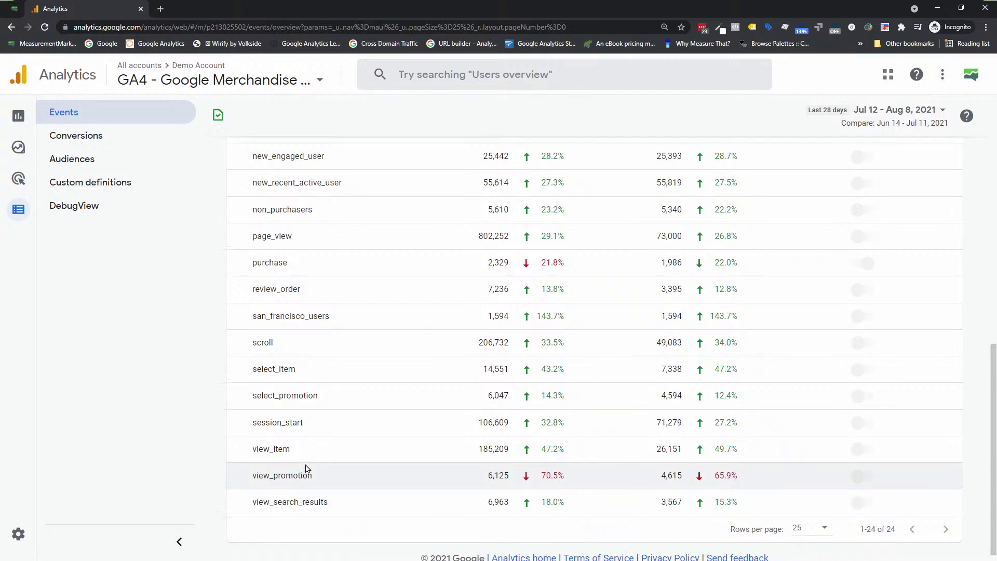
scroll(306, 470, up, 5)
scroll(307, 469, up, 3)
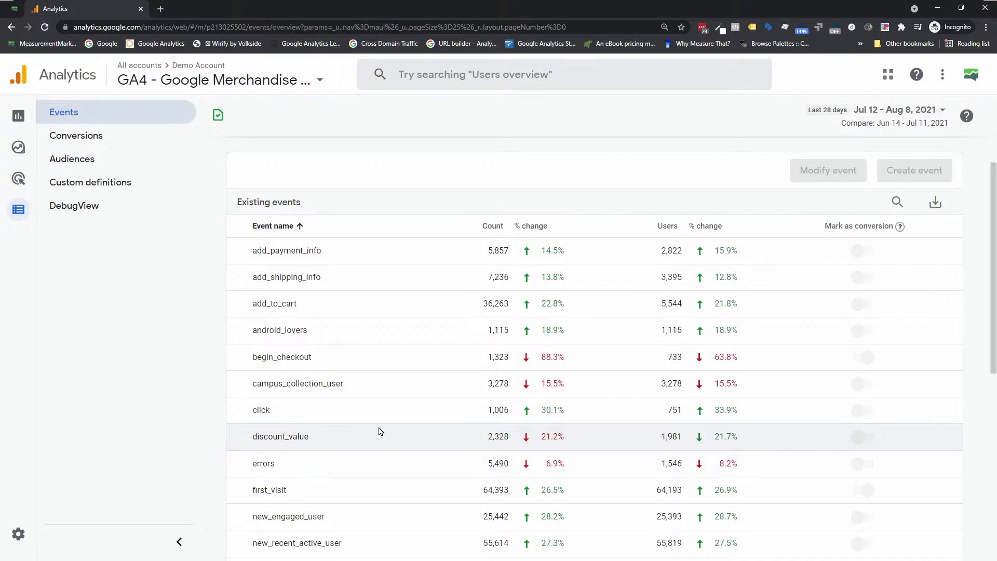
scroll(385, 369, down, 2)
scroll(385, 369, up, 1)
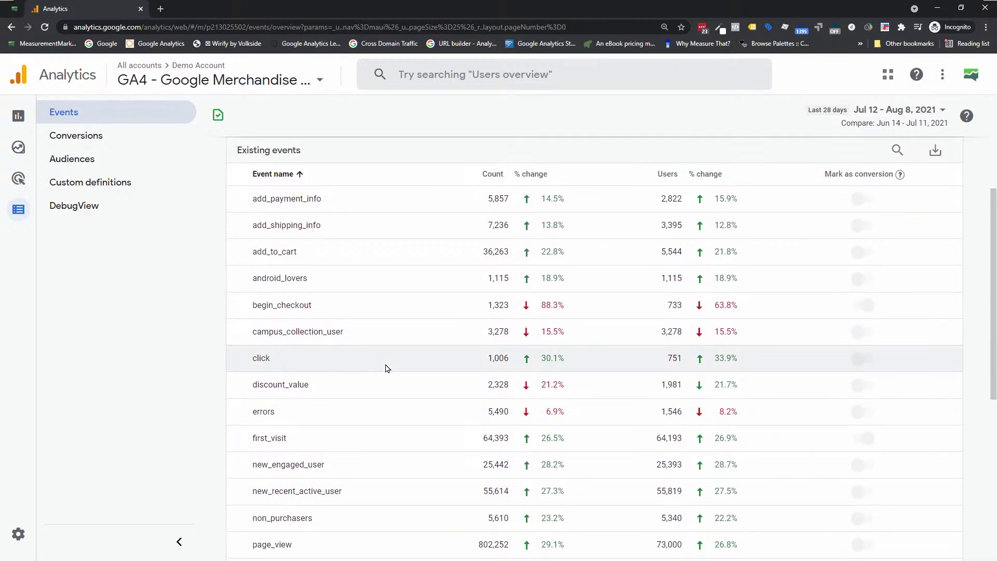
scroll(386, 369, up, 1)
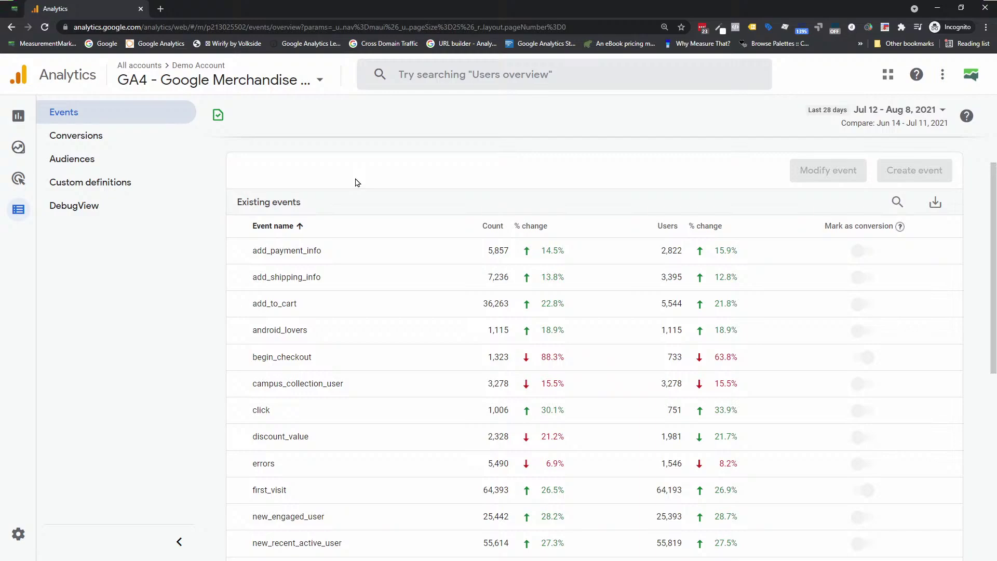
scroll(292, 291, down, 4)
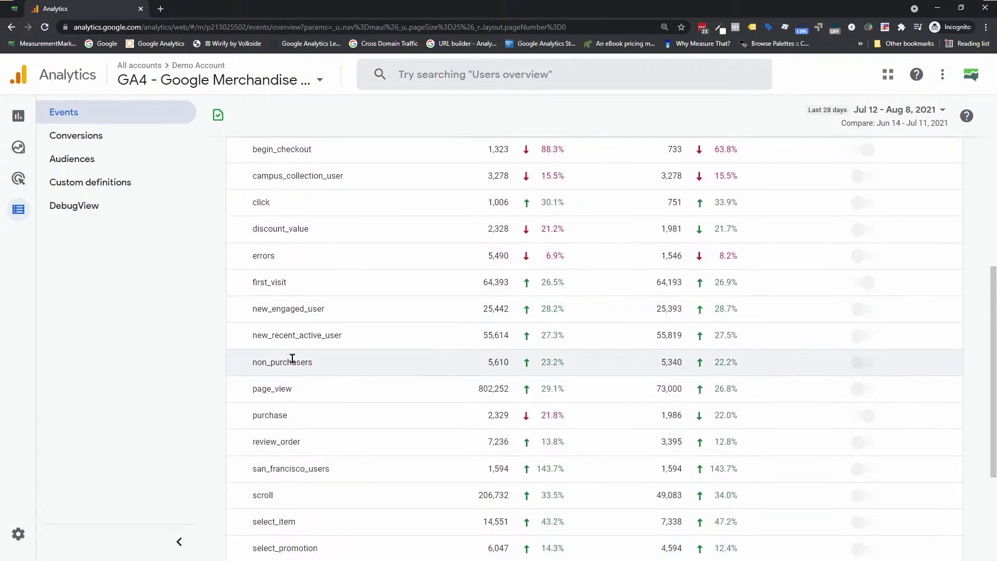
scroll(291, 369, down, 1)
scroll(291, 368, up, 6)
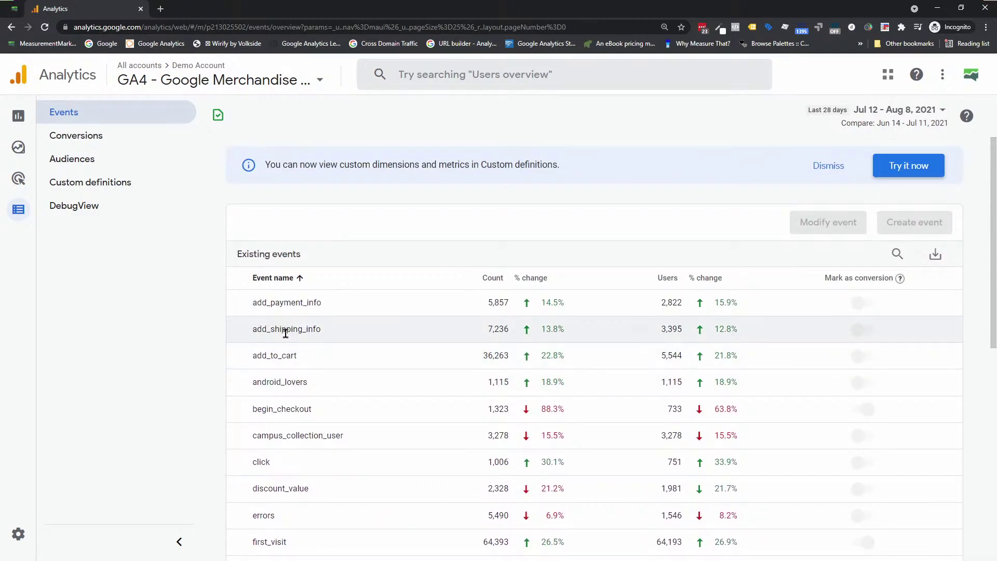
scroll(285, 333, down, 1)
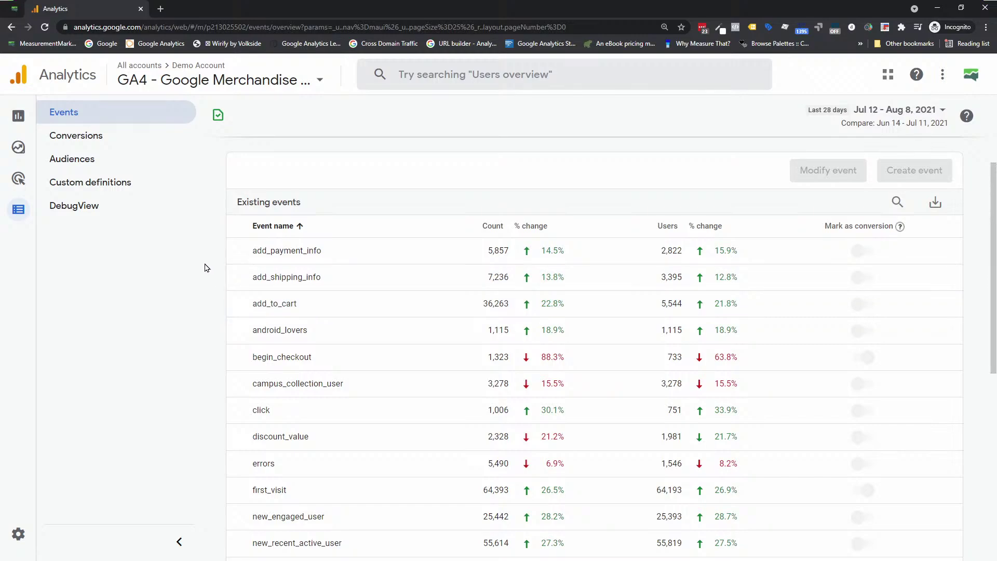
scroll(311, 330, up, 1)
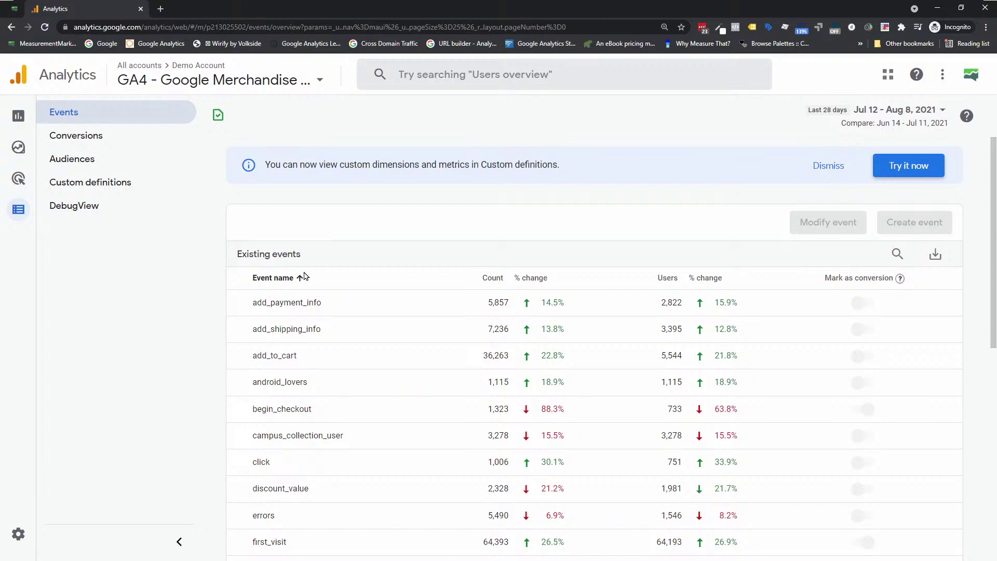
scroll(322, 374, down, 3)
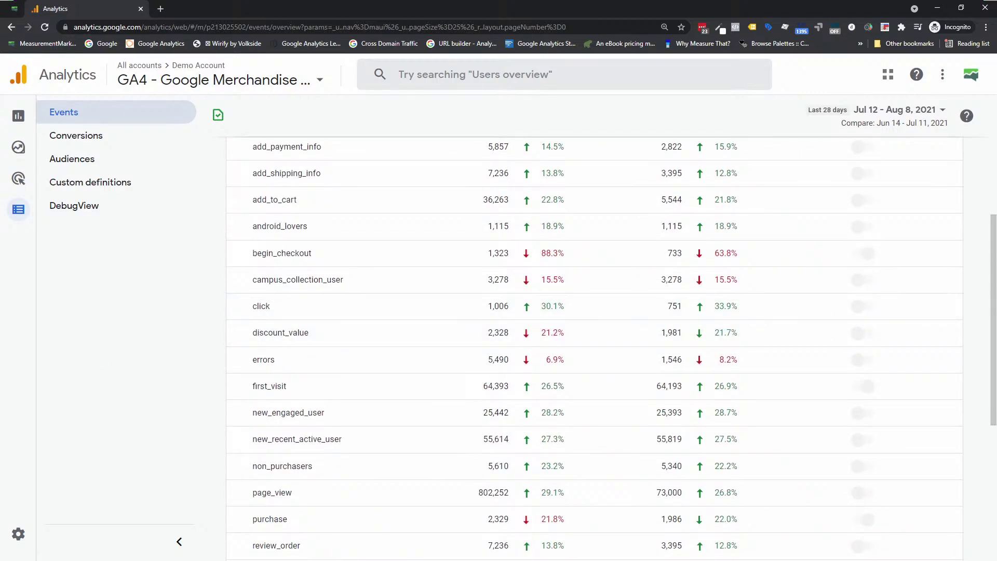
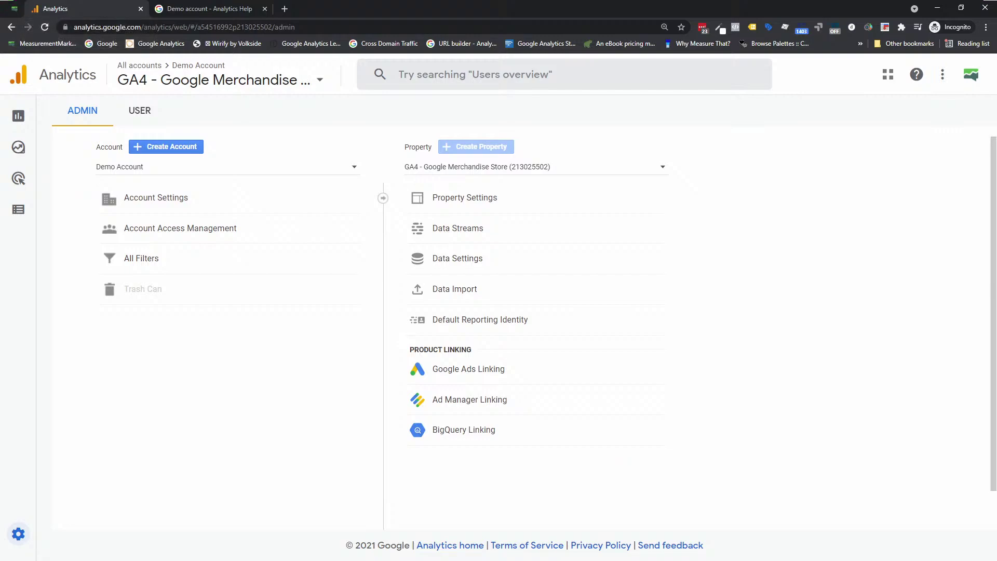
Return from Admin to the Configure section and open DebugView
mouse_move(16, 155)
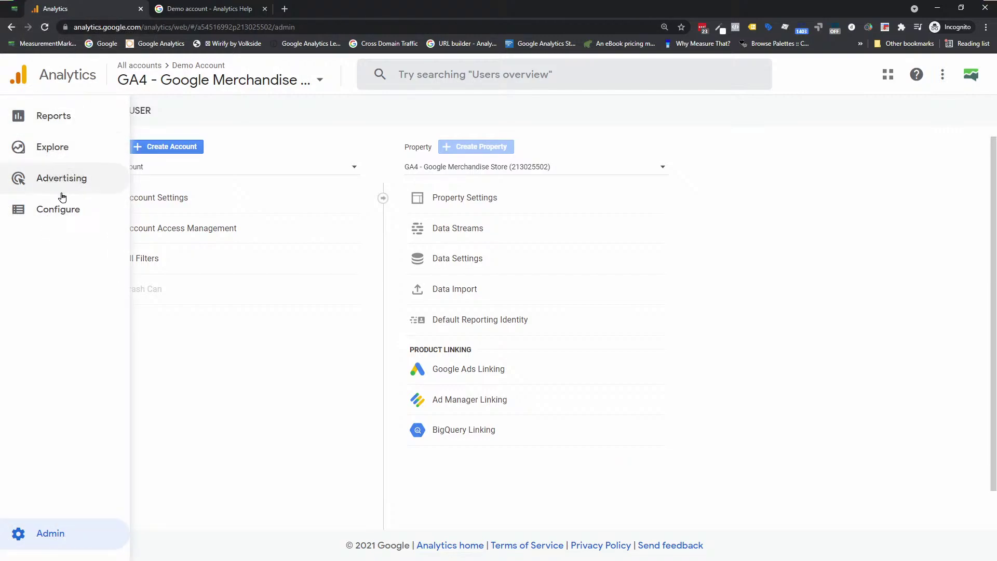
click(52, 210)
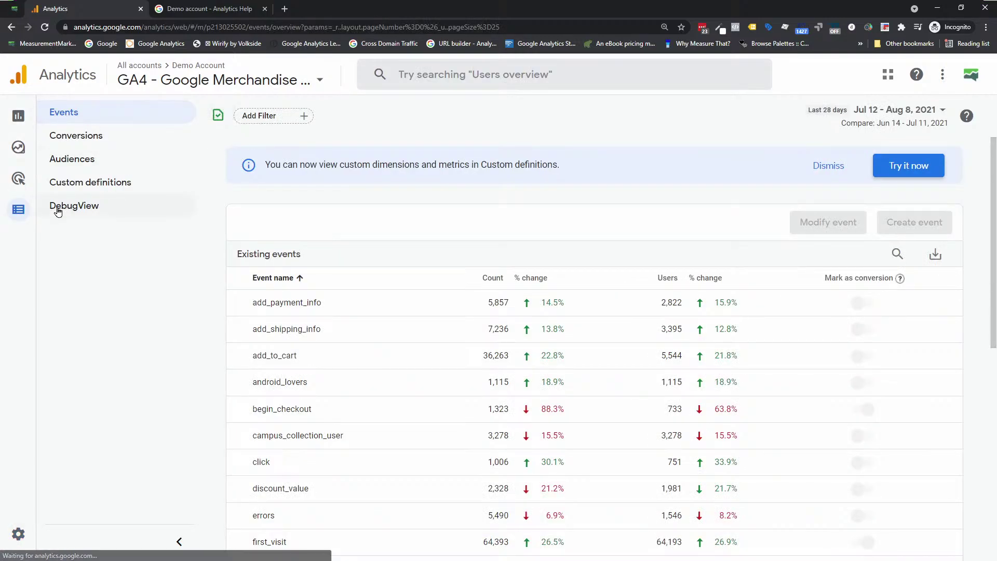
click(103, 209)
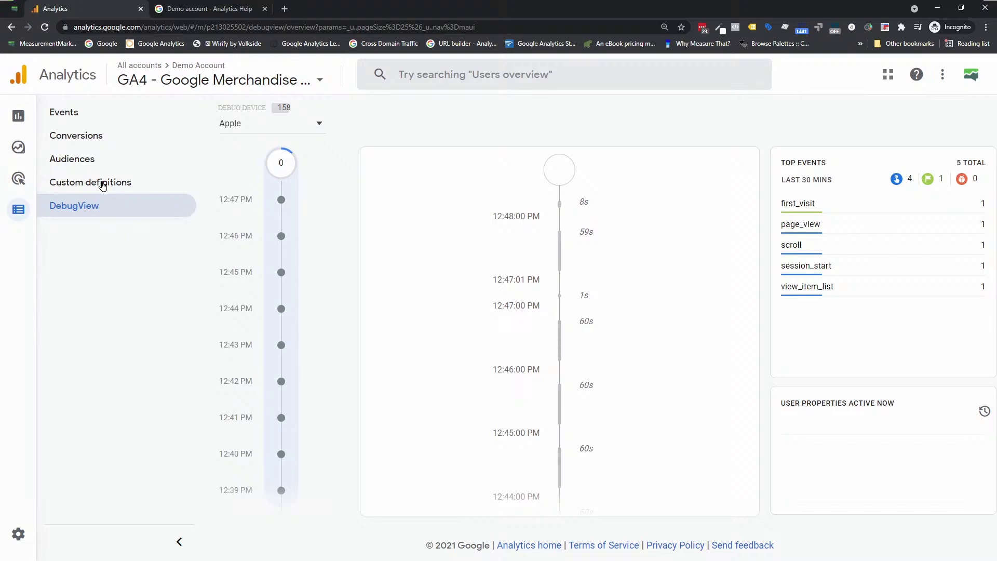
Open Custom definitions and look over both the custom metrics and the full list of custom dimensions
click(100, 186)
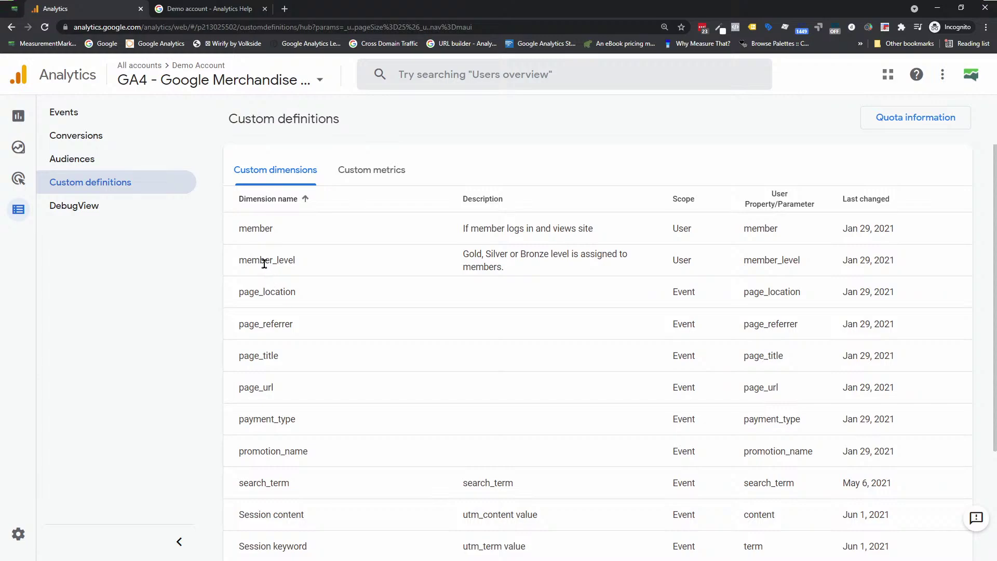
click(396, 178)
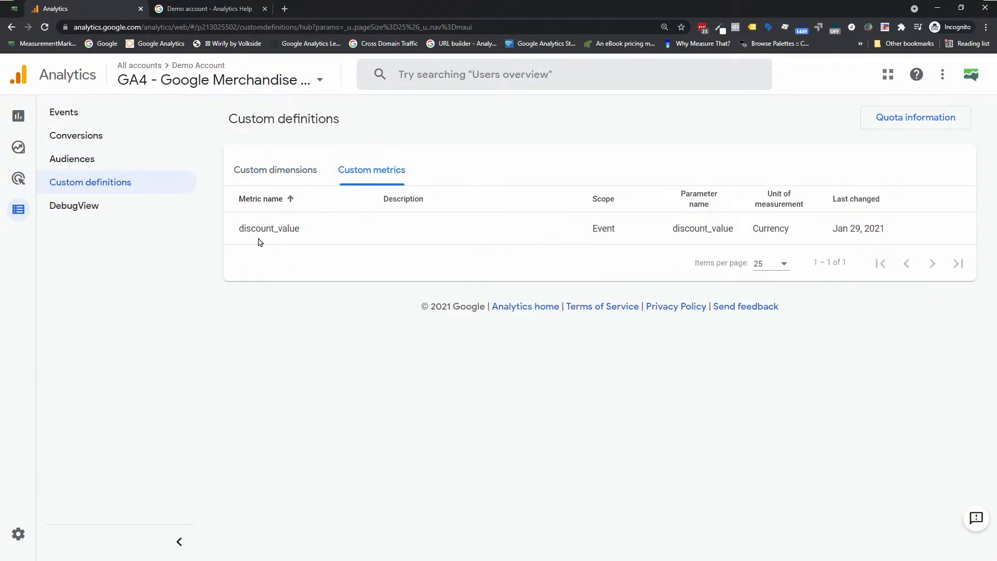
click(293, 172)
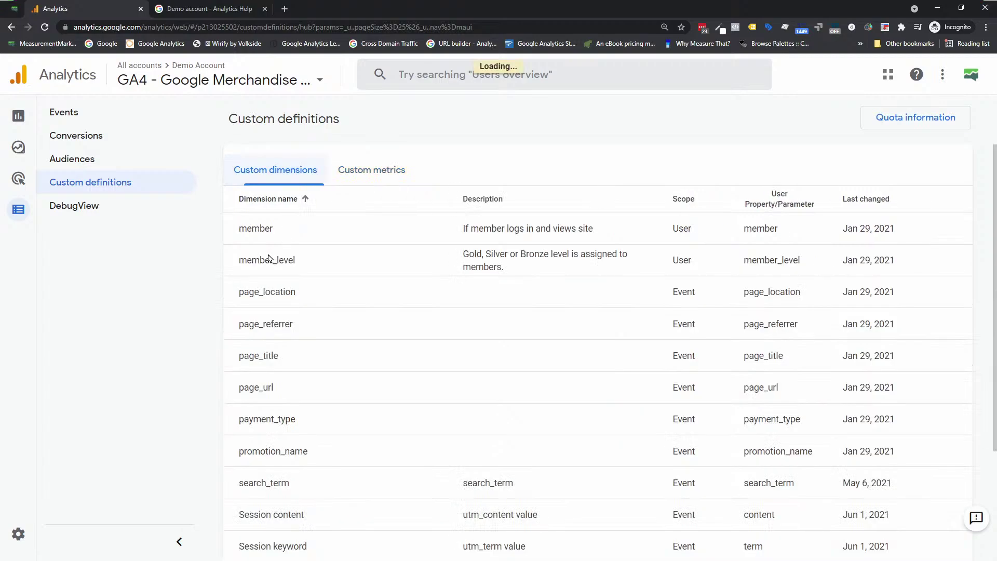
scroll(250, 307, down, 2)
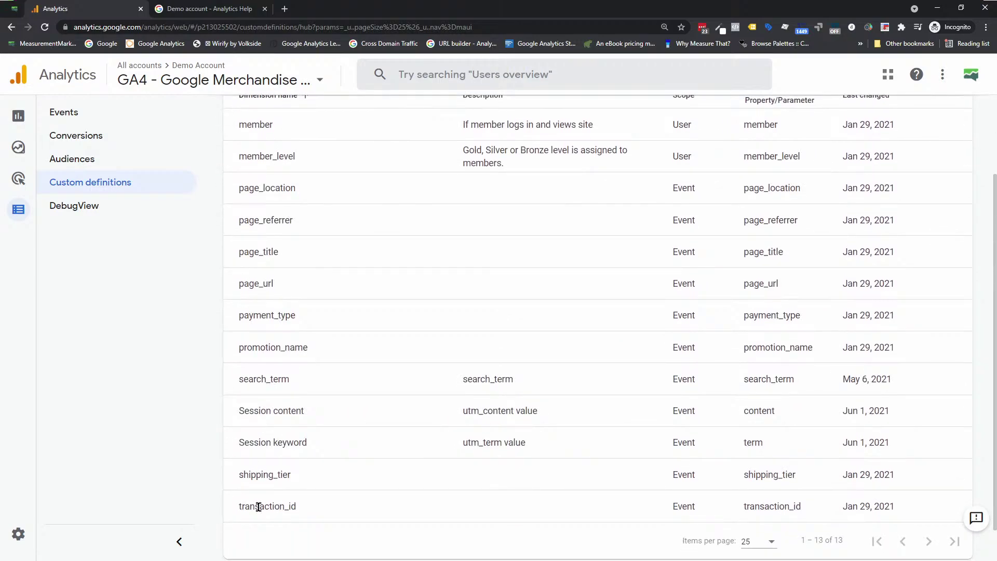
scroll(260, 503, up, 2)
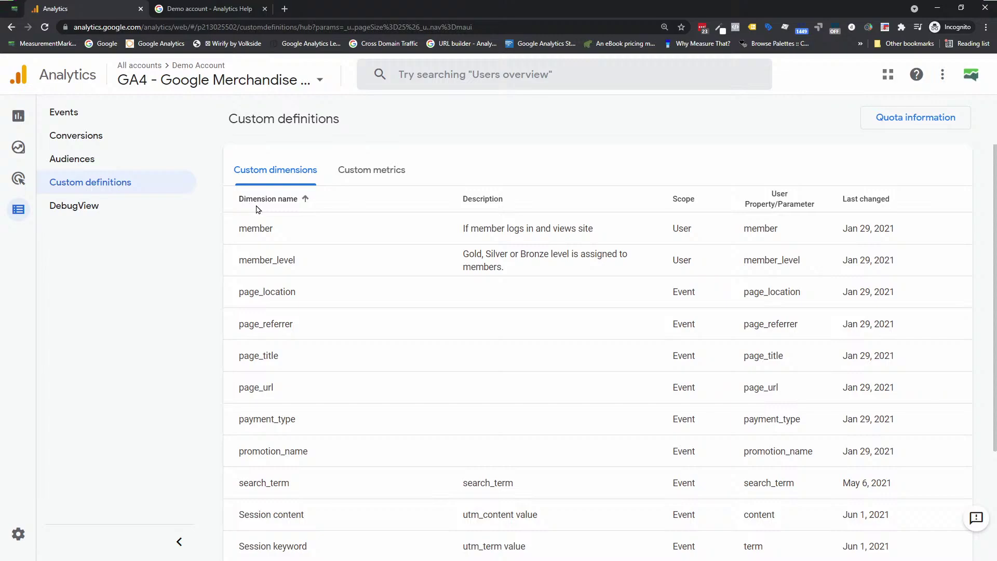
Examine the page_location, member and member_level custom dimensions and compare the user and event scopes across the list
double_click(281, 293)
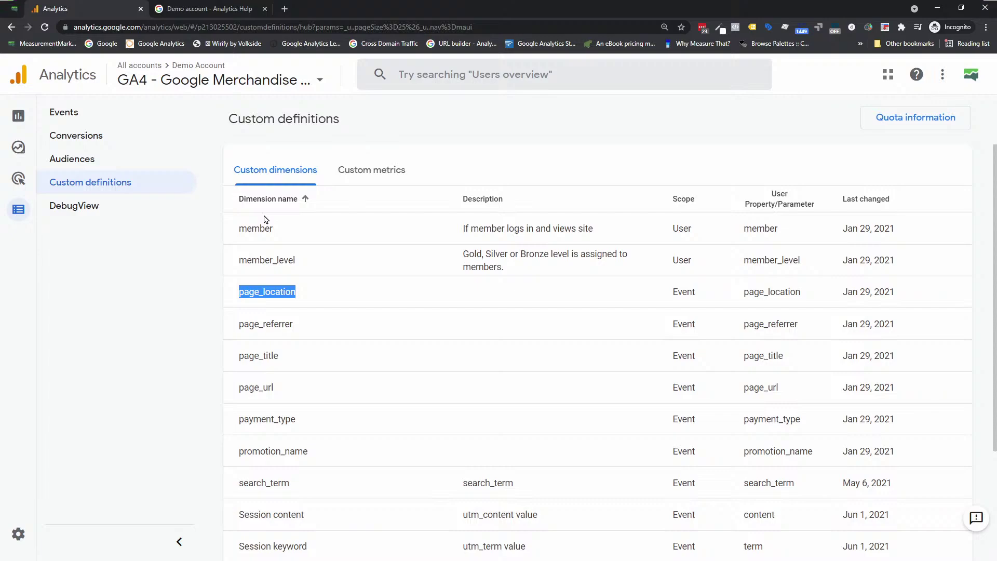
scroll(265, 351, down, 5)
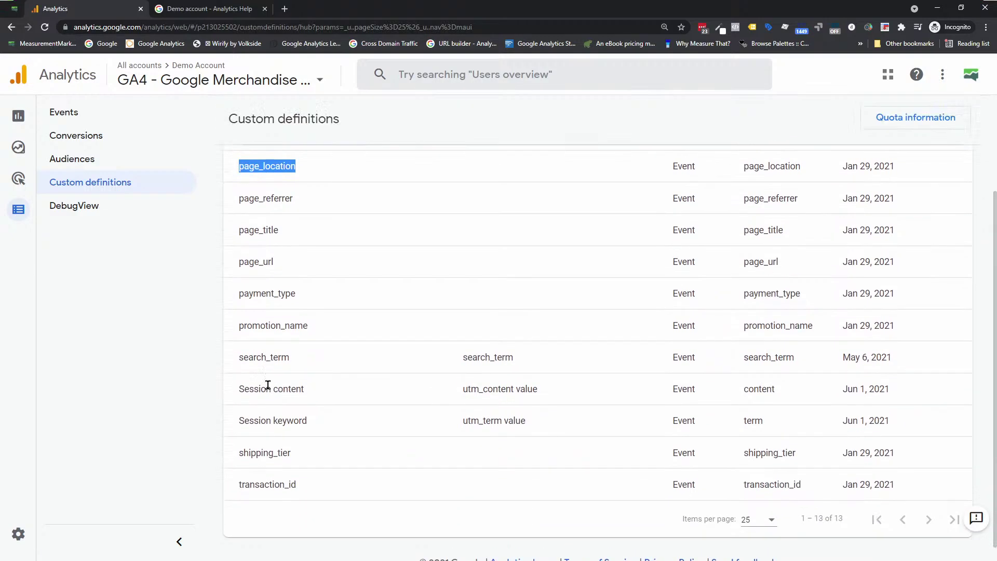
scroll(267, 383, up, 5)
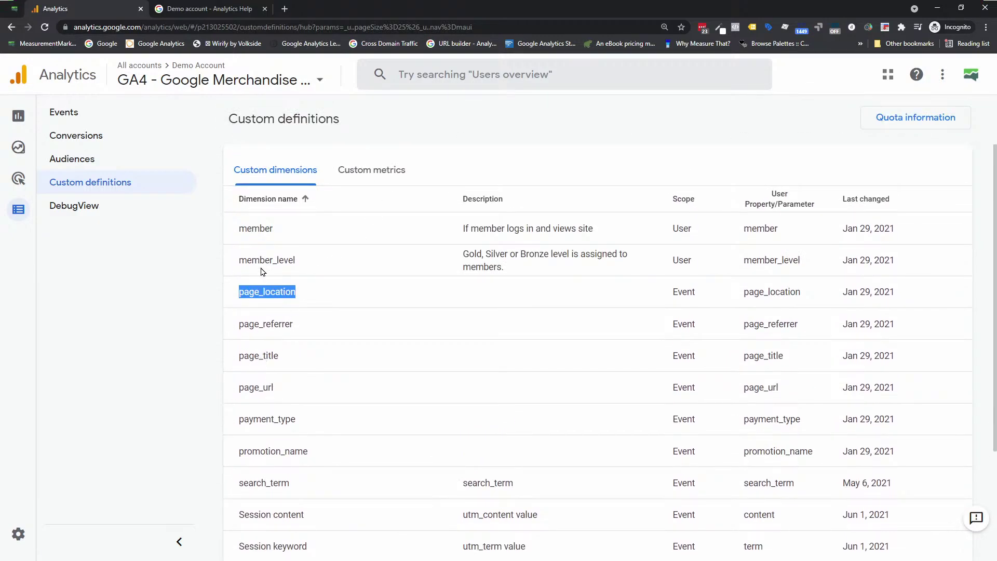
click(250, 244)
drag(238, 227, 283, 236)
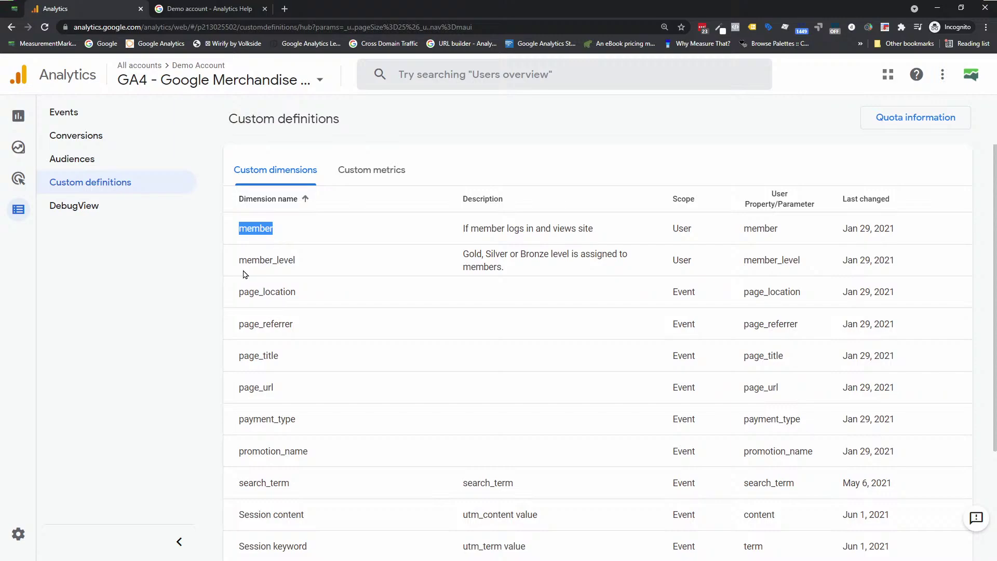
drag(241, 266, 310, 268)
click(306, 233)
scroll(706, 233, down, 1)
scroll(706, 236, down, 2)
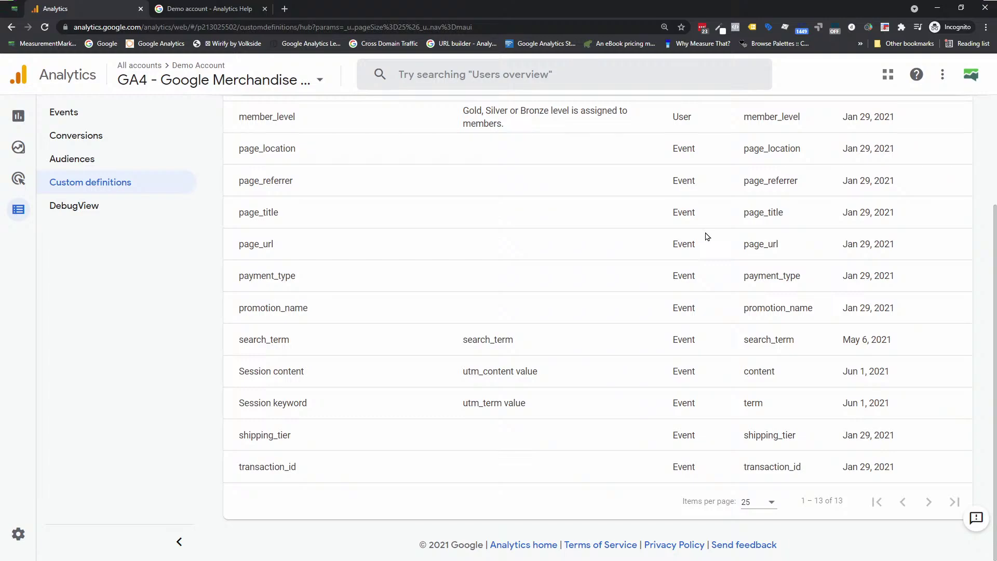
scroll(706, 237, up, 3)
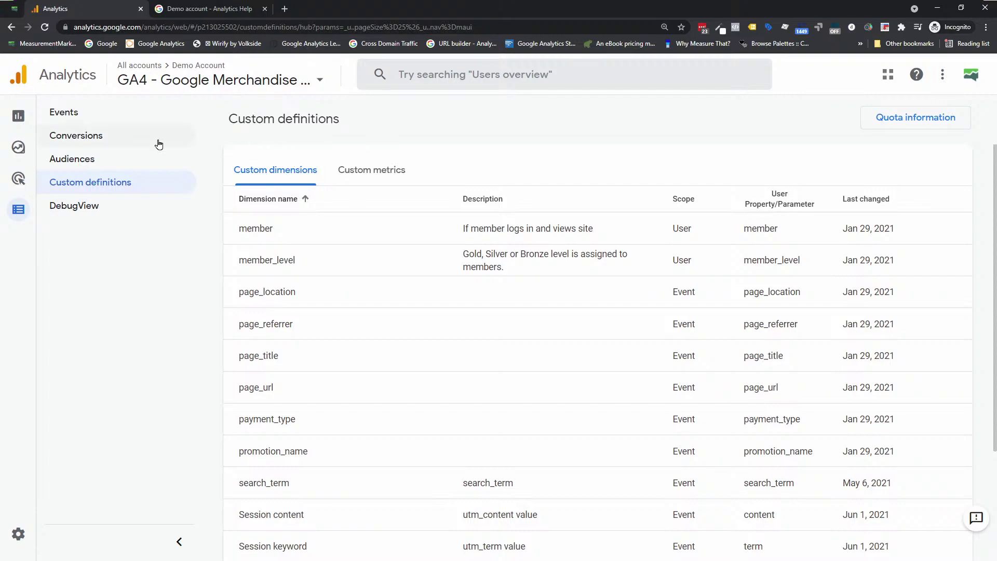
Open the Traffic acquisition report and view the secondary dimension categories available for its session source/medium table, without adding one
click(33, 125)
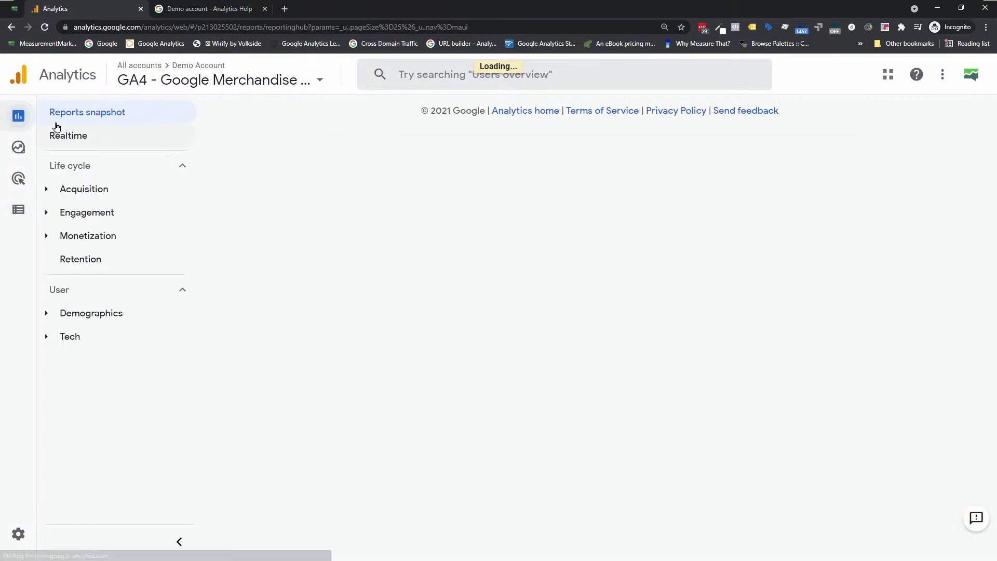
click(78, 190)
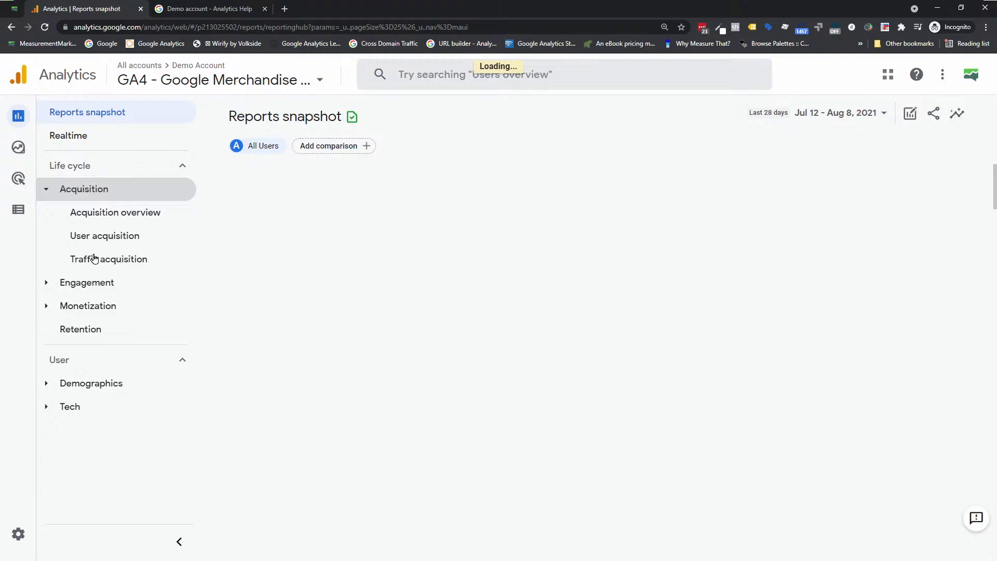
click(134, 255)
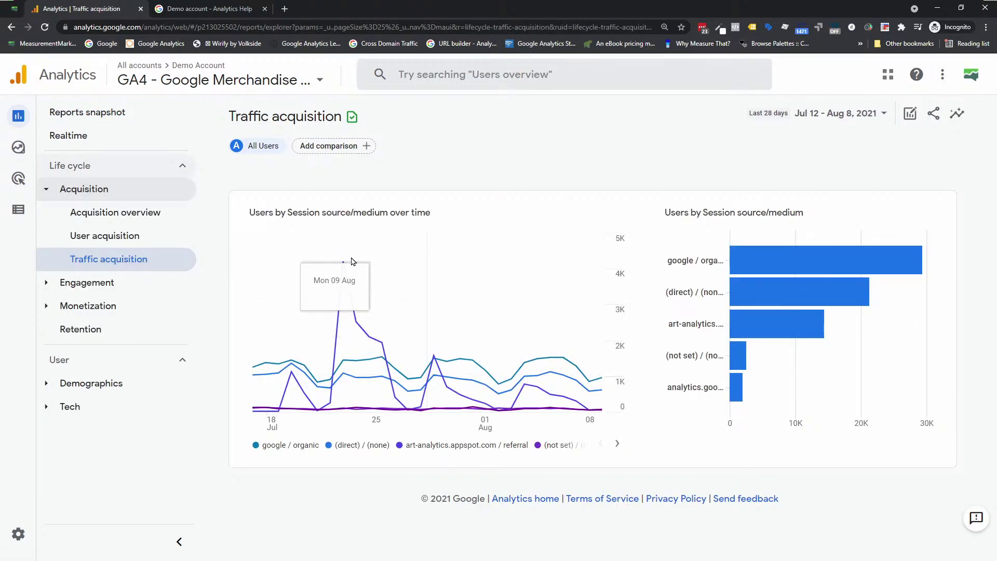
scroll(466, 268, down, 6)
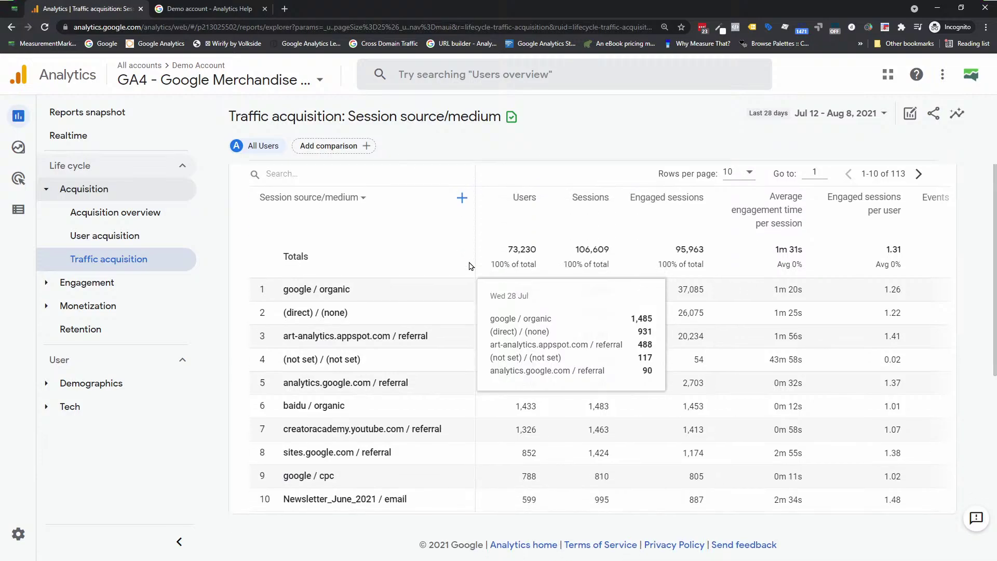
click(461, 198)
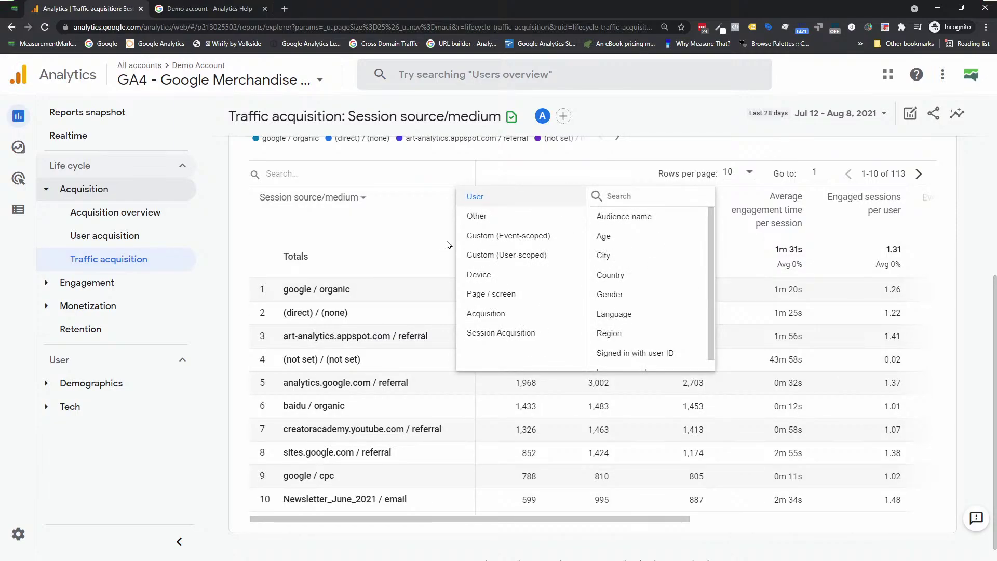
click(409, 245)
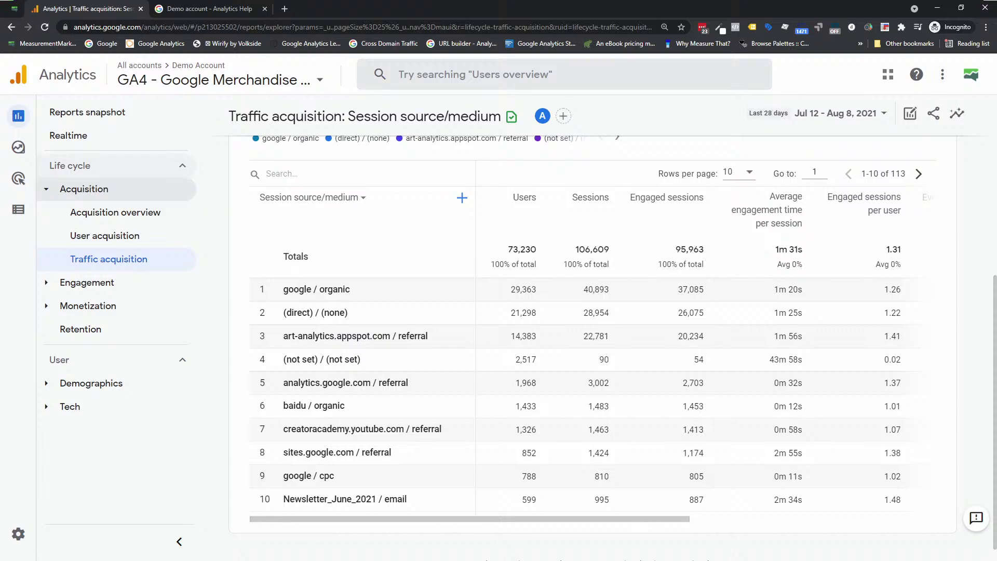
Go back to DebugView under Configure and examine the parameters of the page_view top event
mouse_move(73, 265)
click(60, 211)
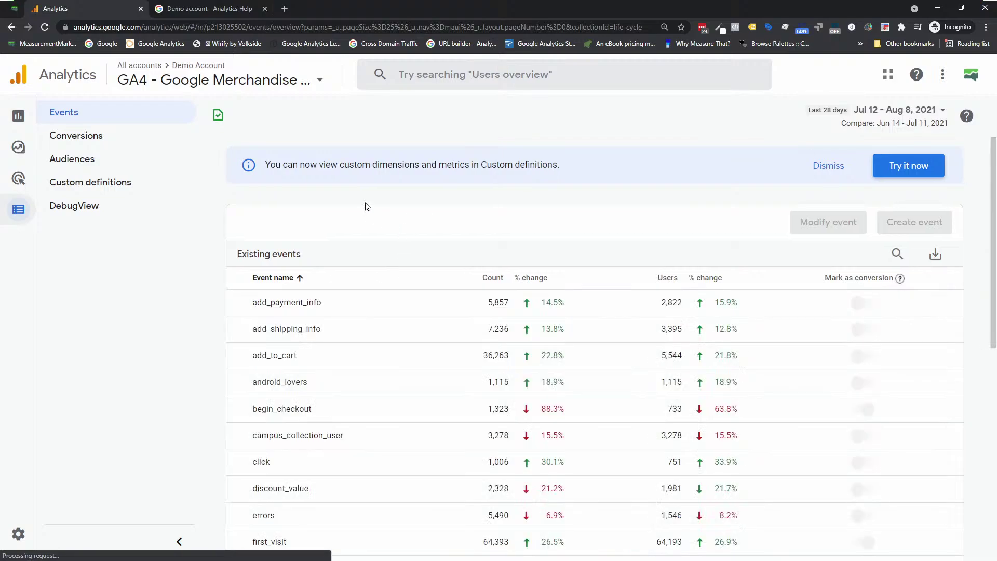
click(66, 209)
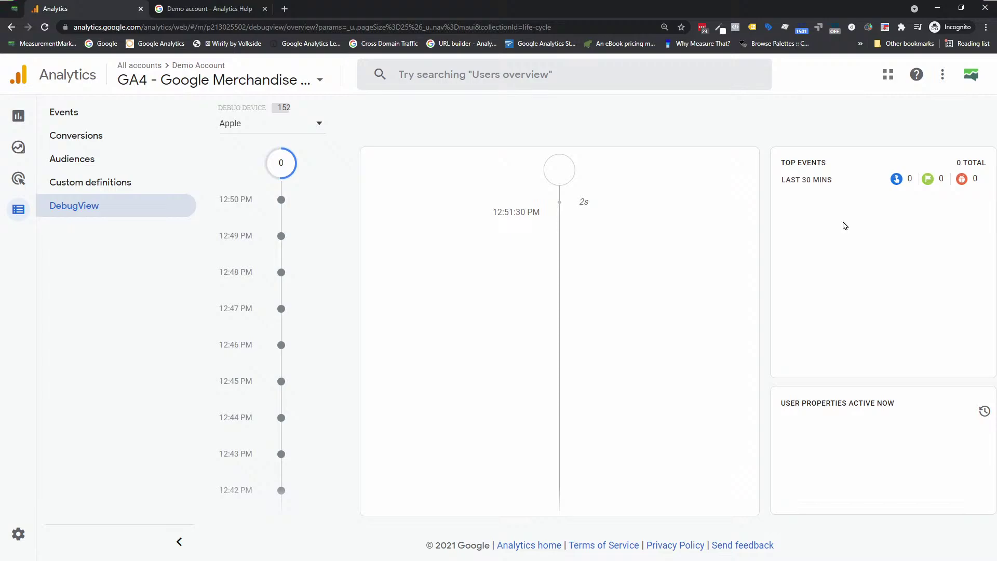
click(807, 227)
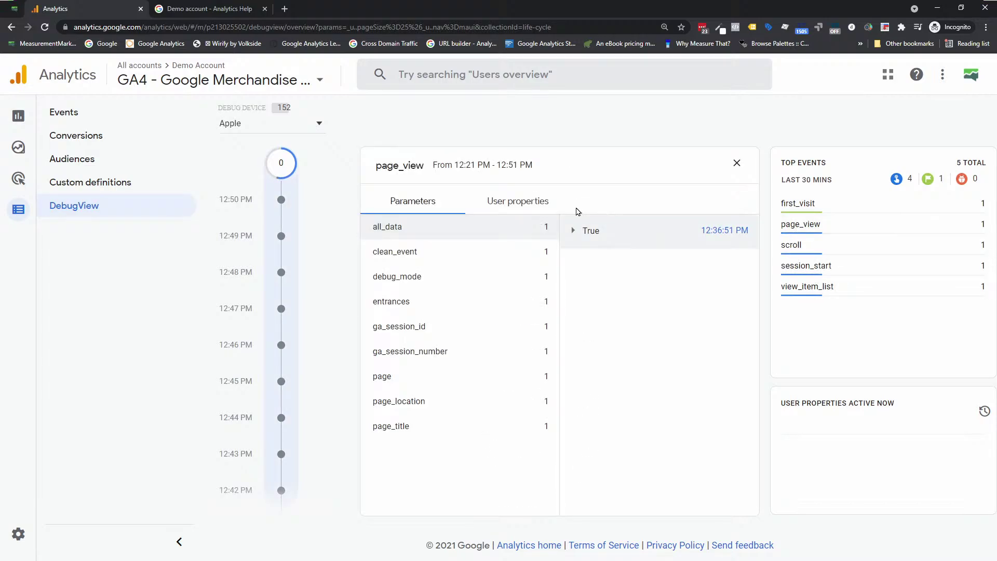
double_click(369, 166)
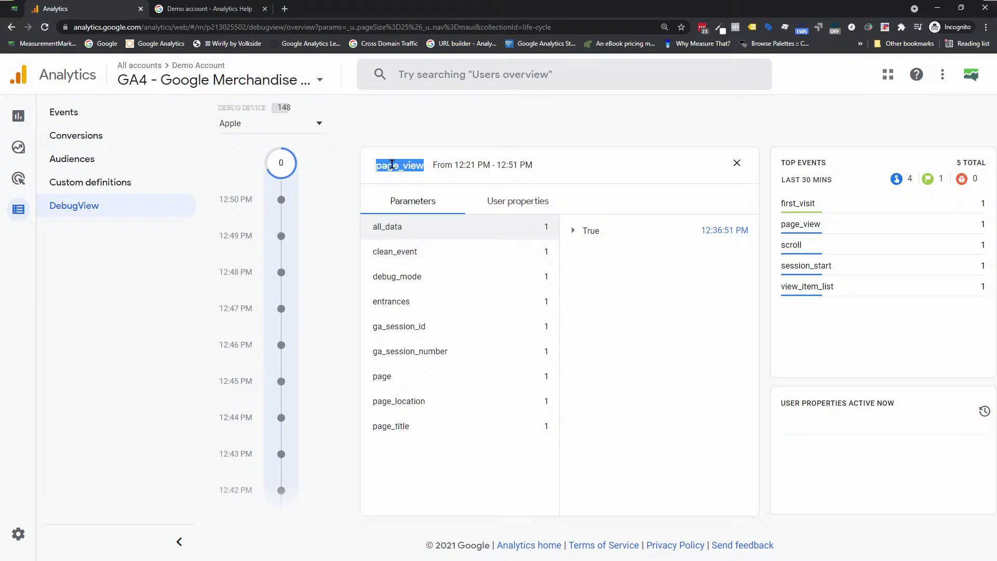
click(394, 165)
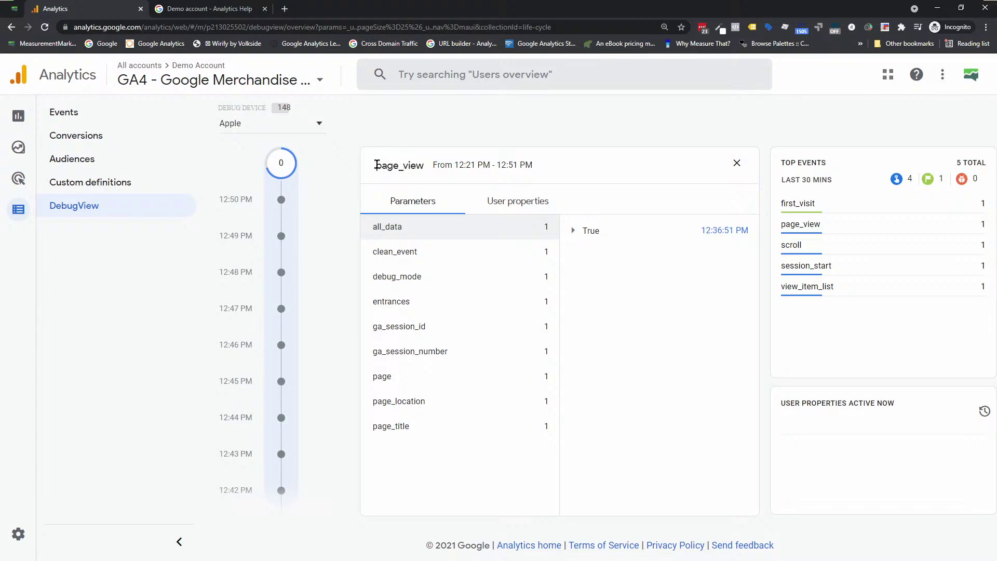
Examine the page_view event's page, page_location, page_title and clean_event parameters, expand the page_title and clean_event values, and check its user properties
drag(377, 165, 428, 170)
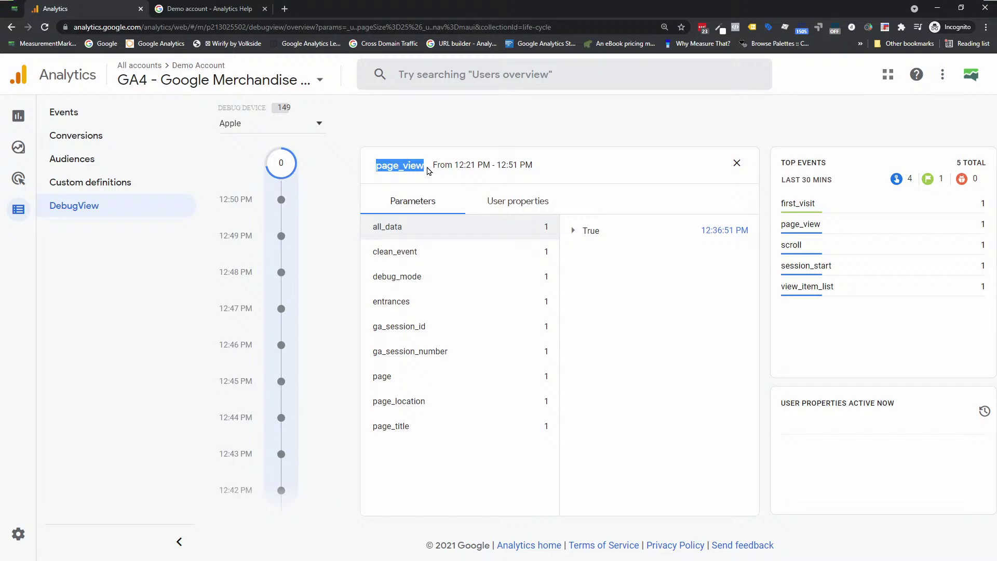
click(429, 171)
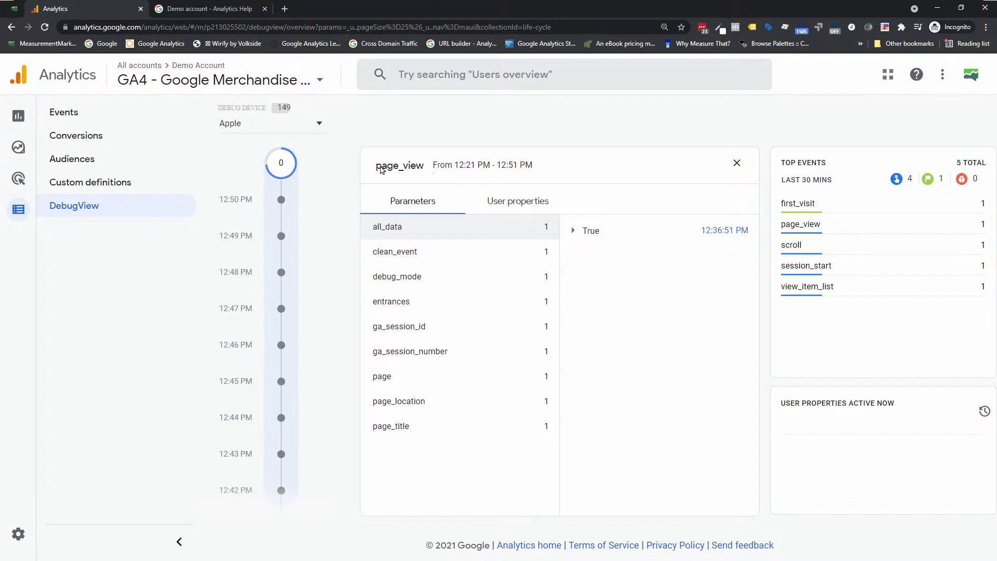
drag(370, 168, 424, 167)
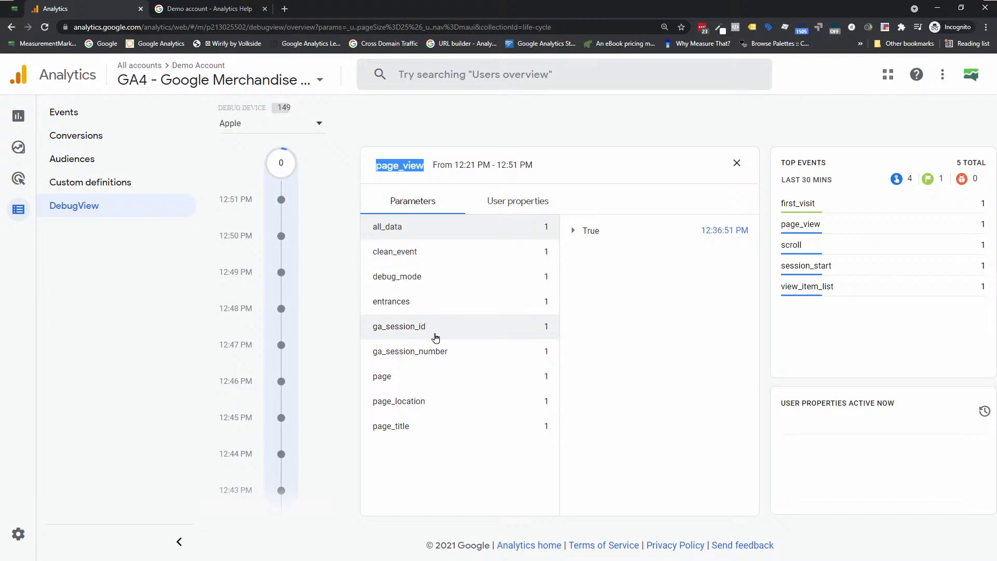
click(410, 378)
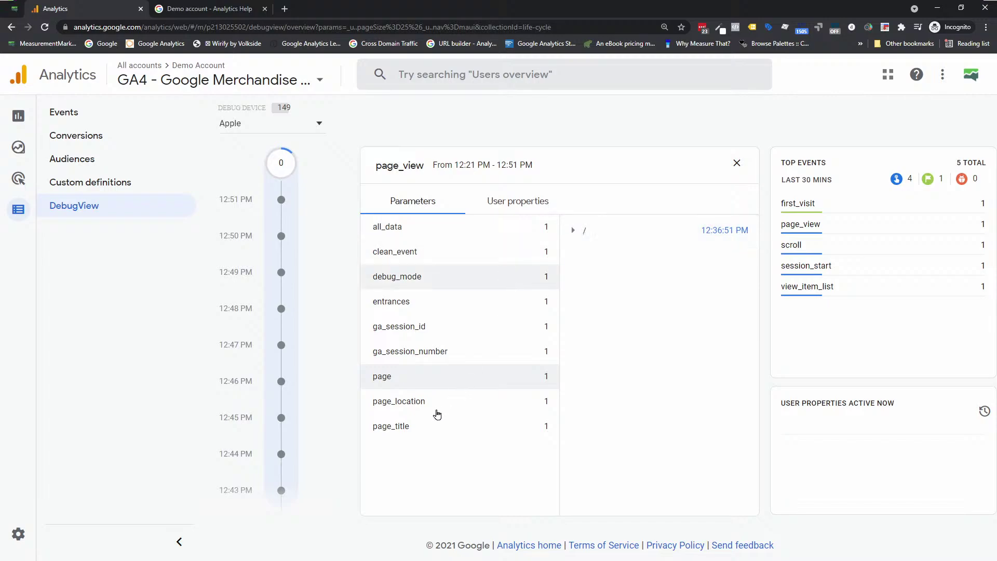
click(476, 393)
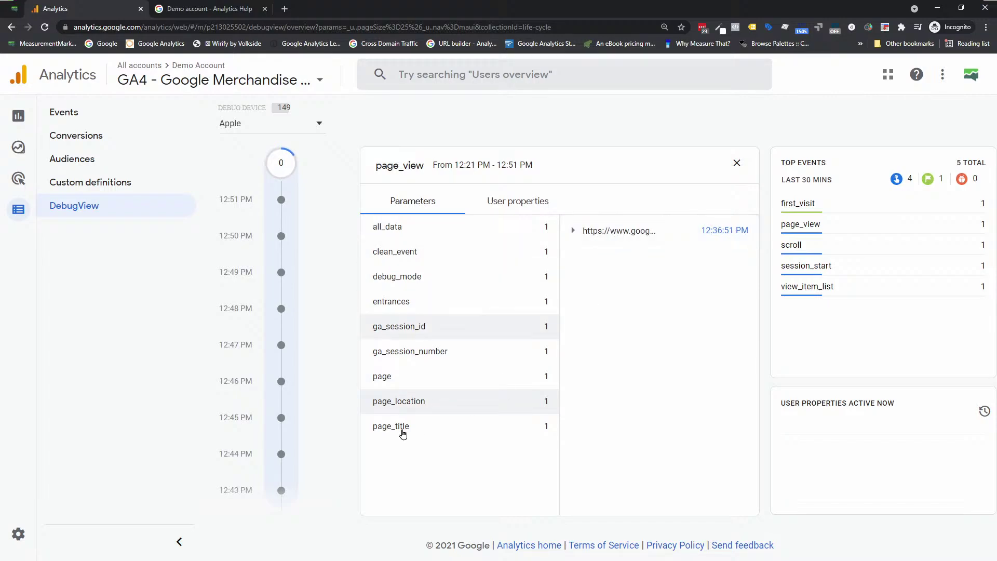
click(404, 433)
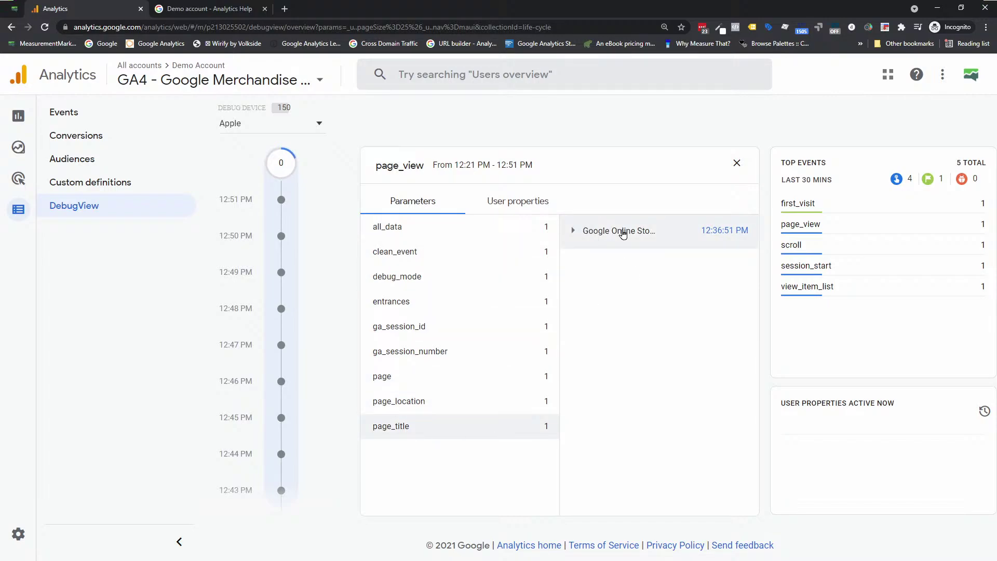
click(623, 234)
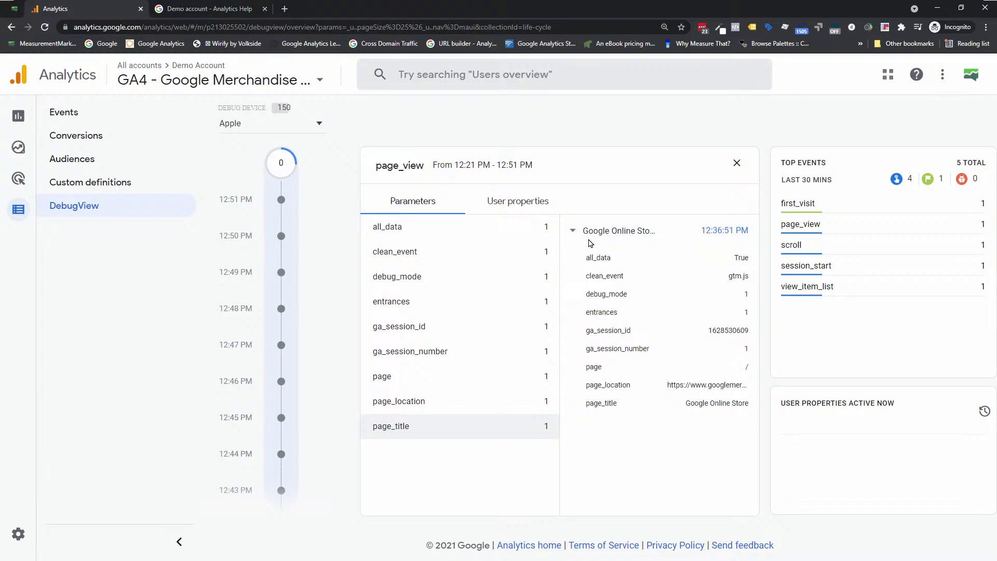
click(420, 252)
click(576, 232)
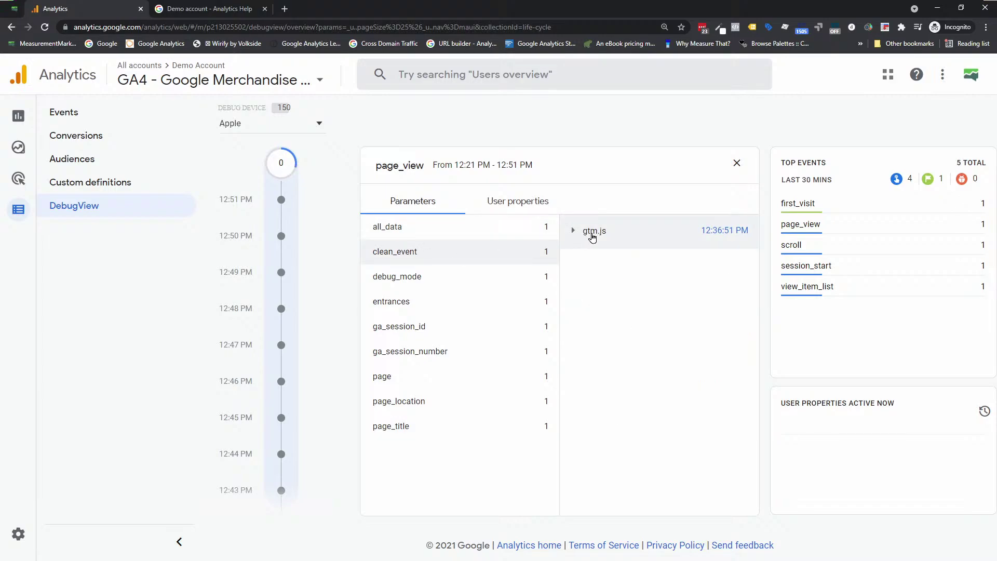
click(592, 233)
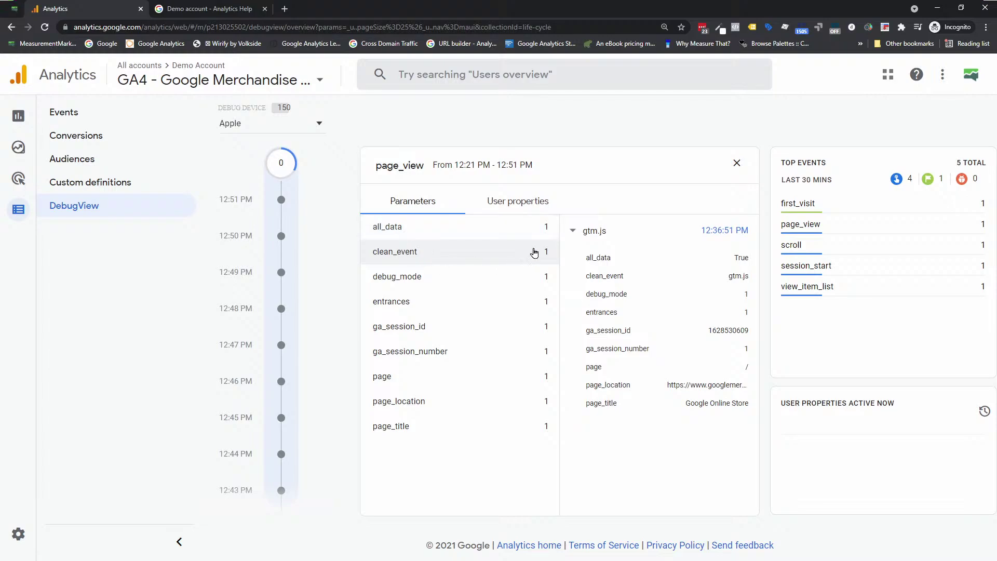
click(522, 206)
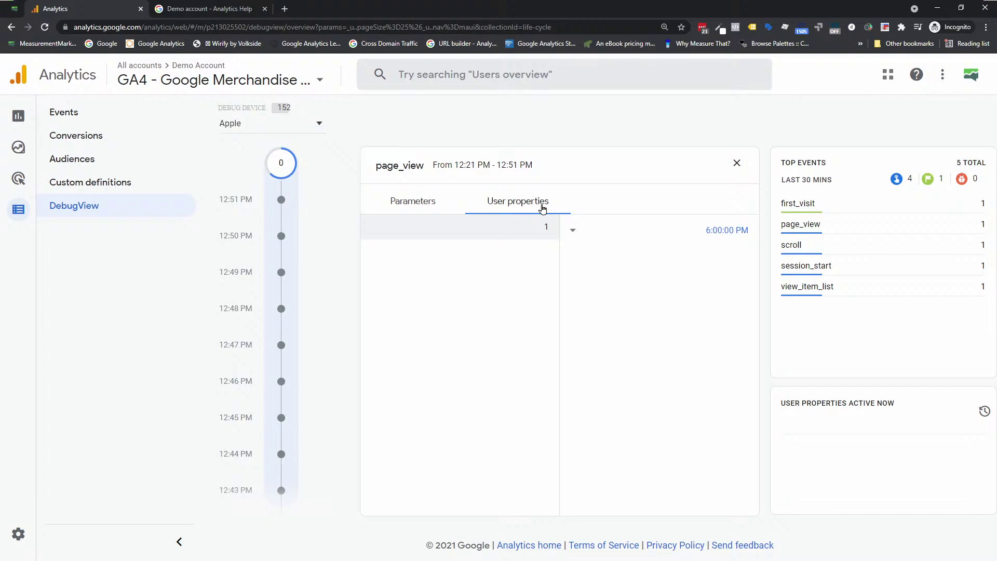
click(420, 203)
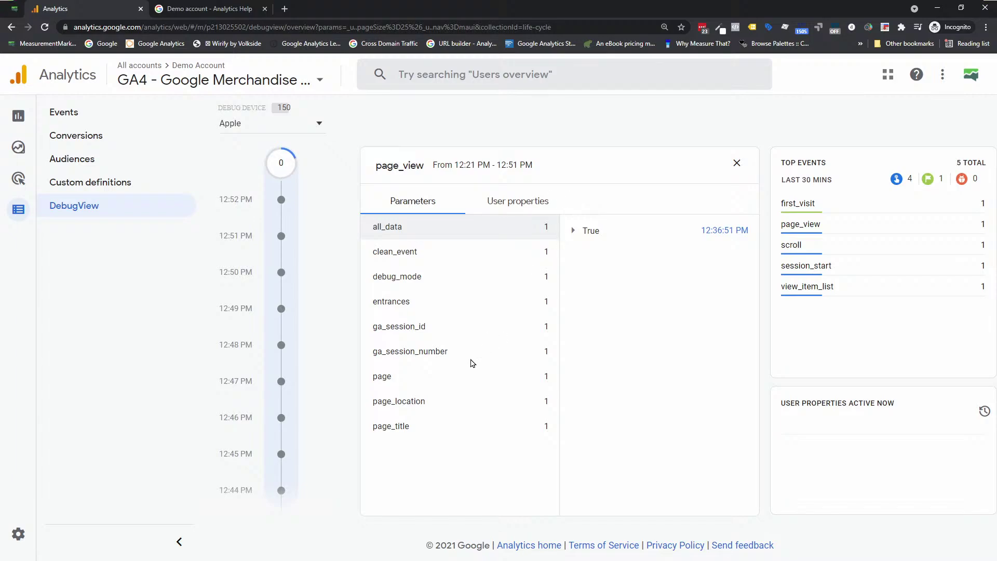
Review page_view's page and page_title parameters again, expand page_location, and match its name and URL value against the event name
click(394, 380)
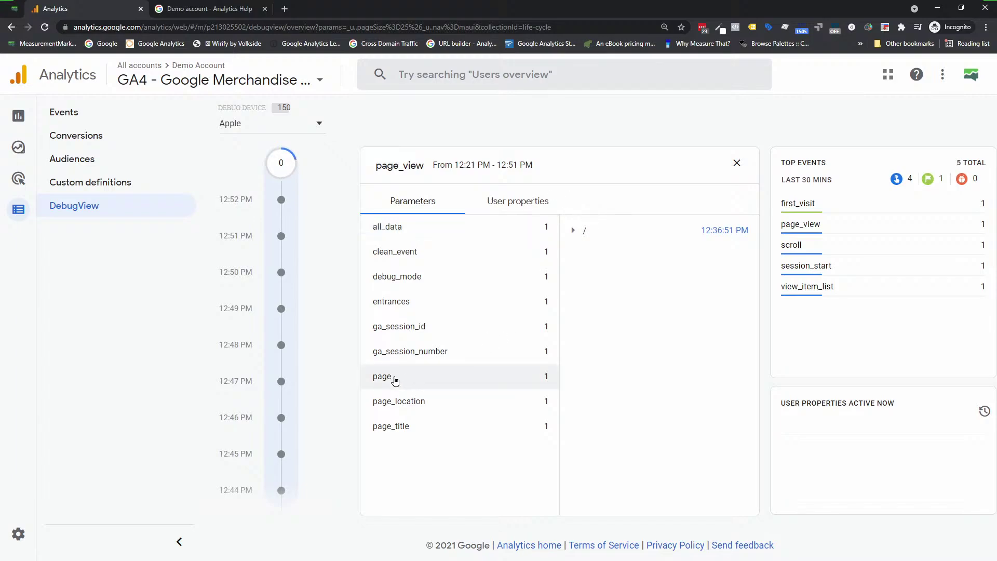
click(450, 402)
click(384, 432)
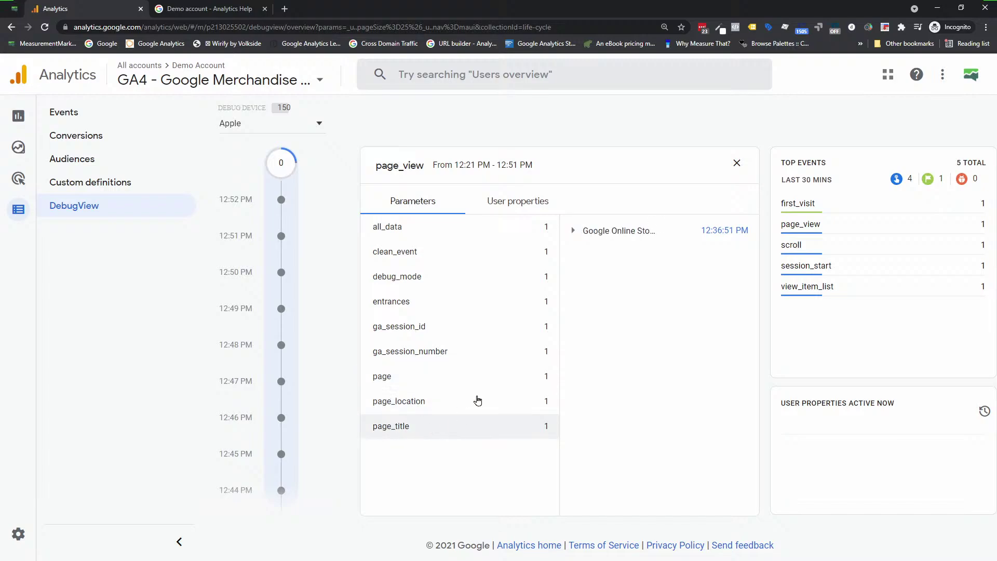
click(409, 404)
click(616, 237)
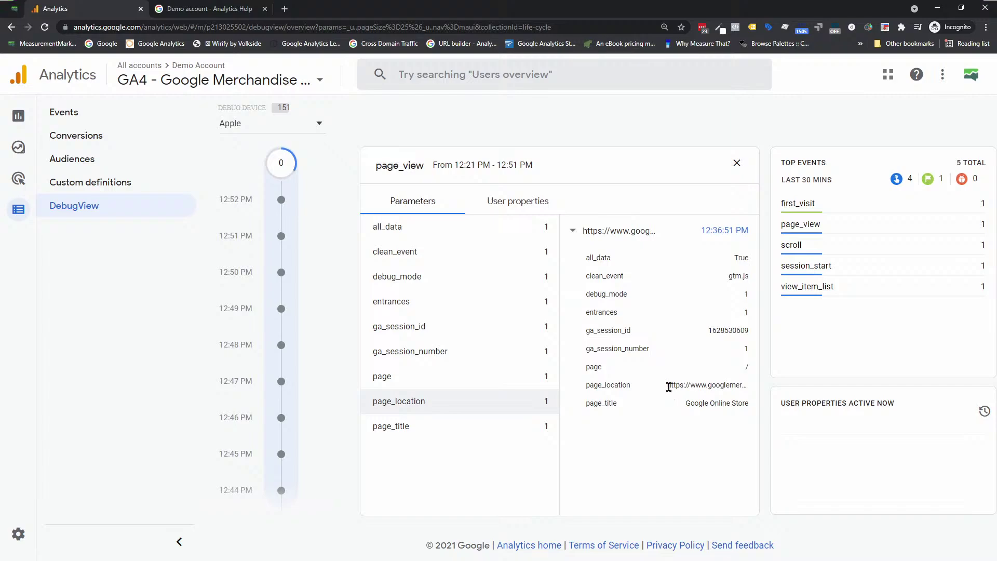
triple_click(751, 389)
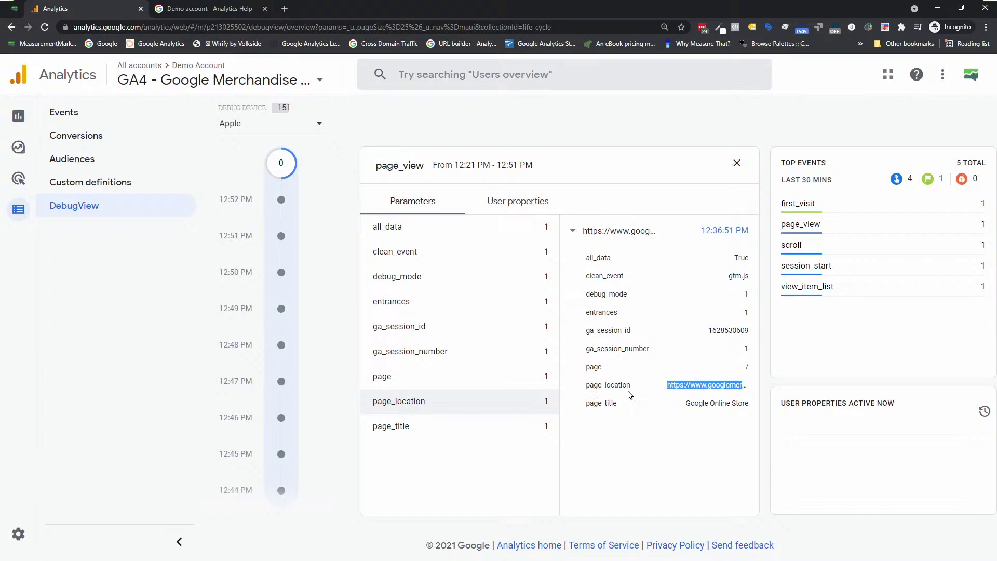
click(611, 385)
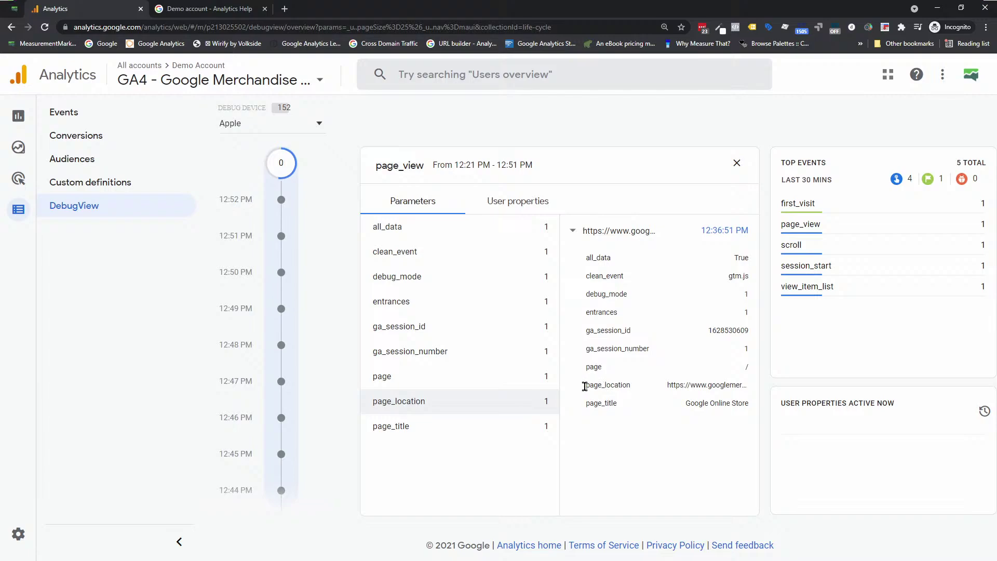
drag(584, 386, 634, 392)
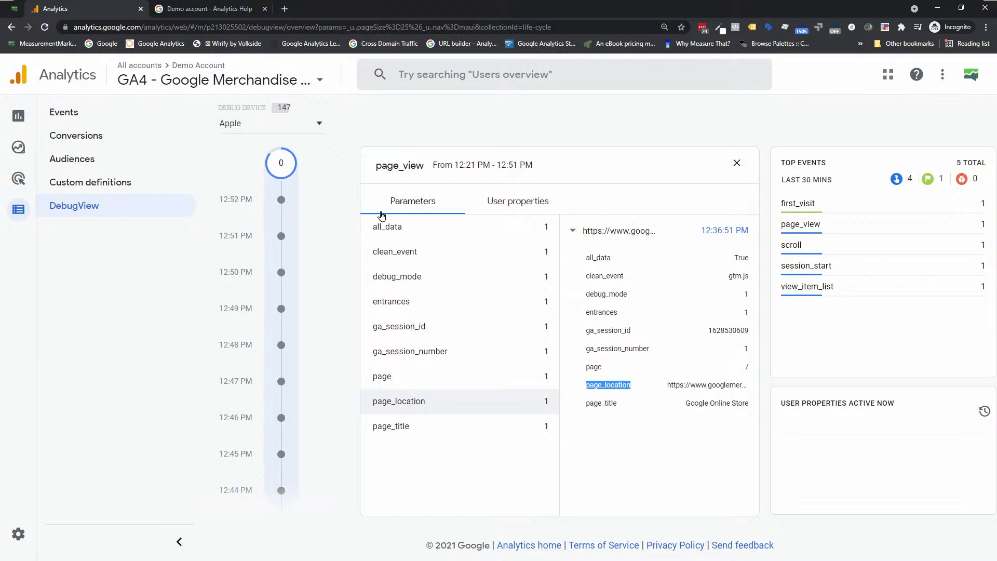
double_click(387, 165)
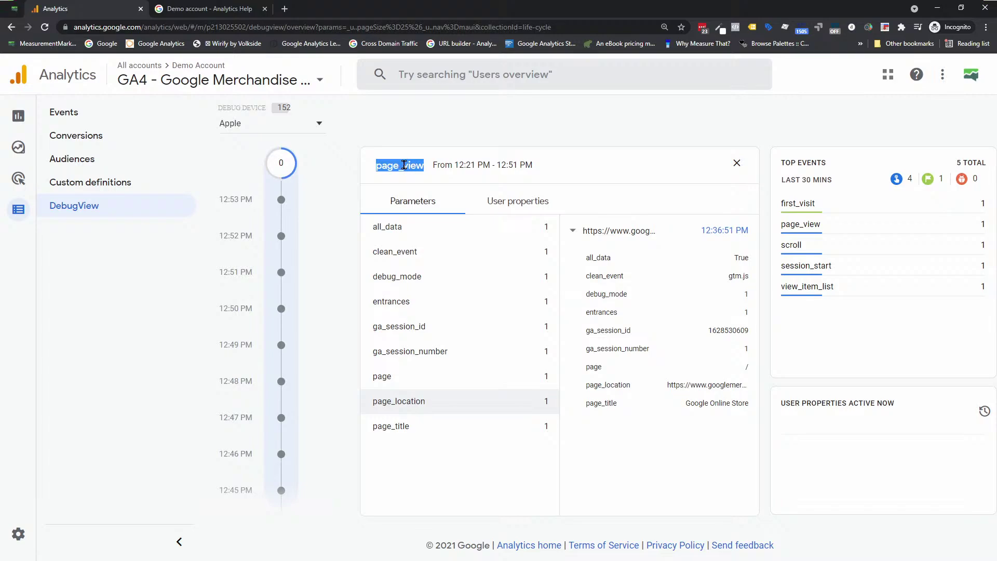
click(400, 165)
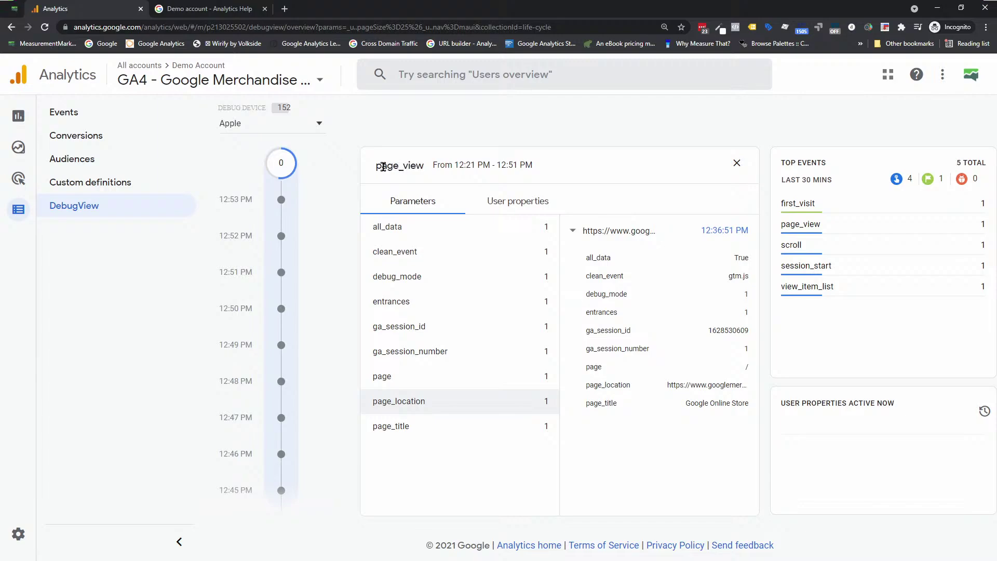
double_click(422, 167)
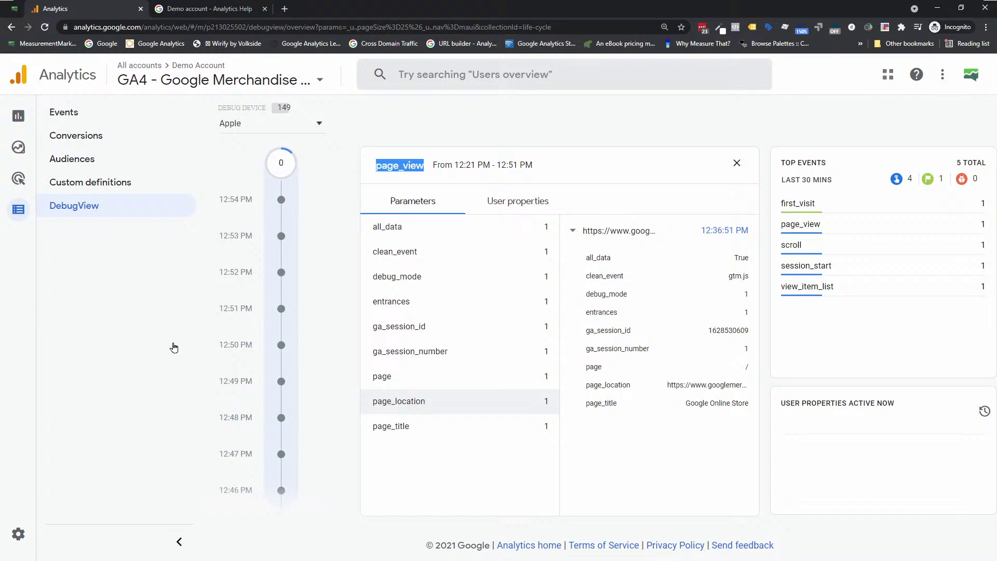
click(132, 326)
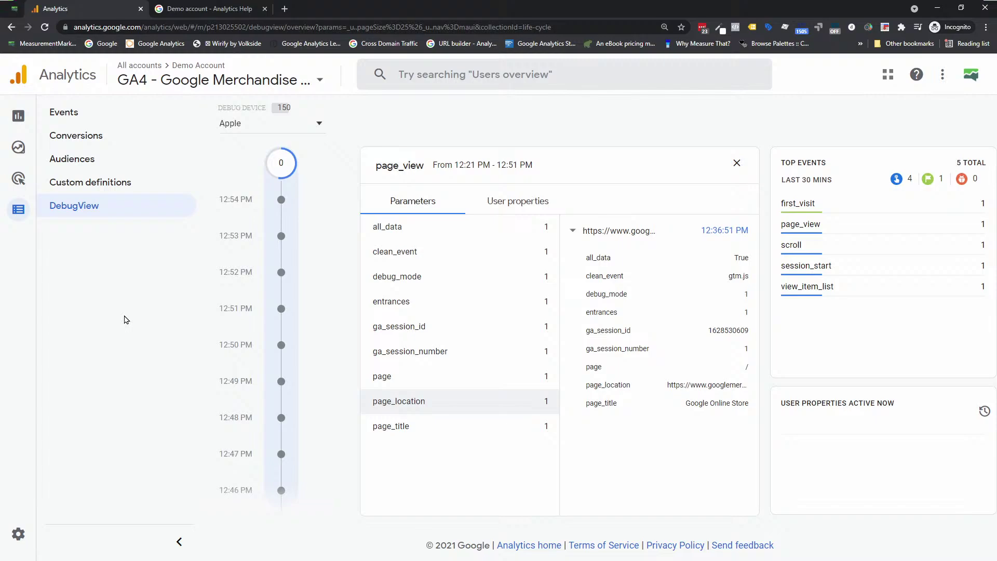
Open Admin, switch to the UA - Google Merchandise Store property and expand its Tracking Info options
click(18, 542)
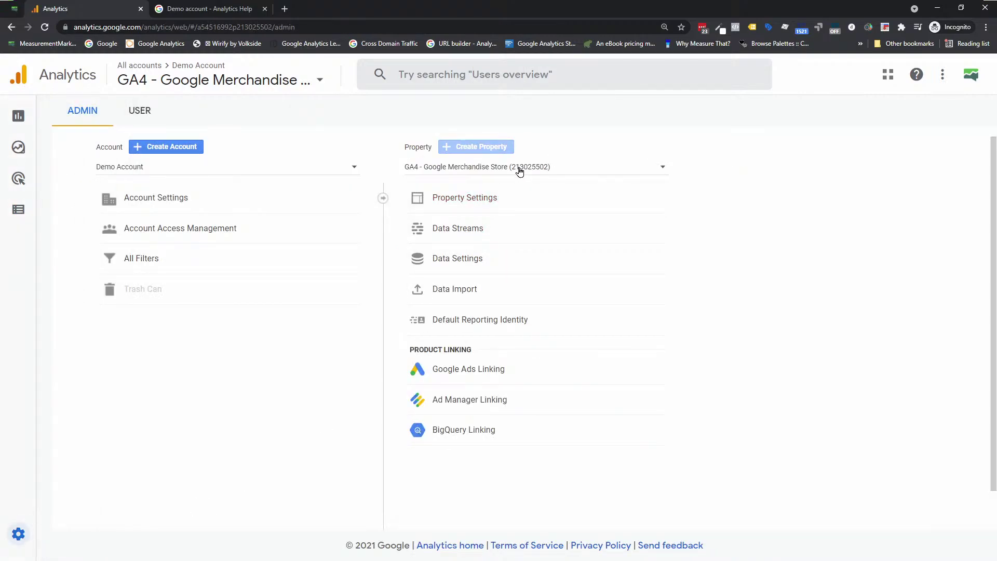
click(519, 167)
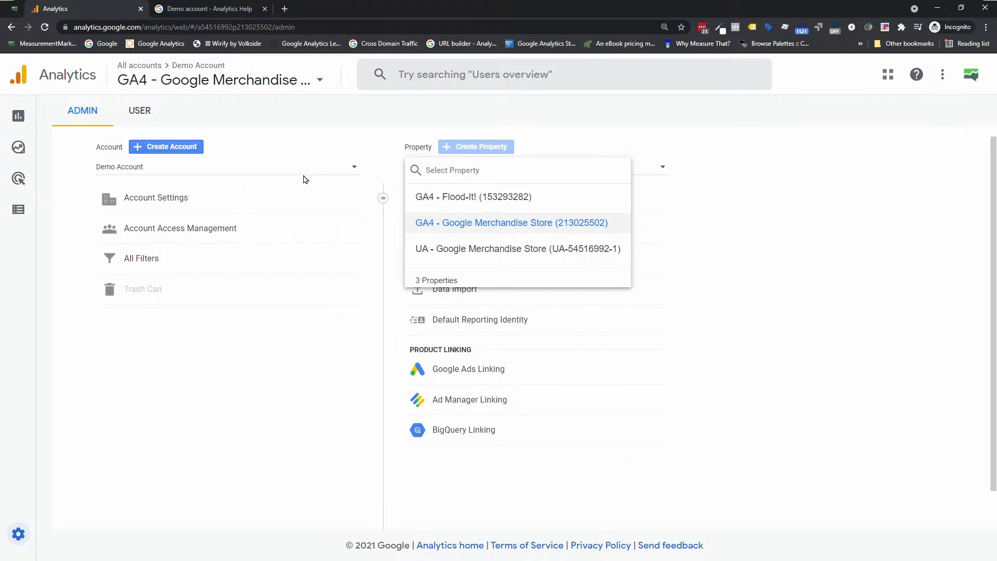
click(462, 249)
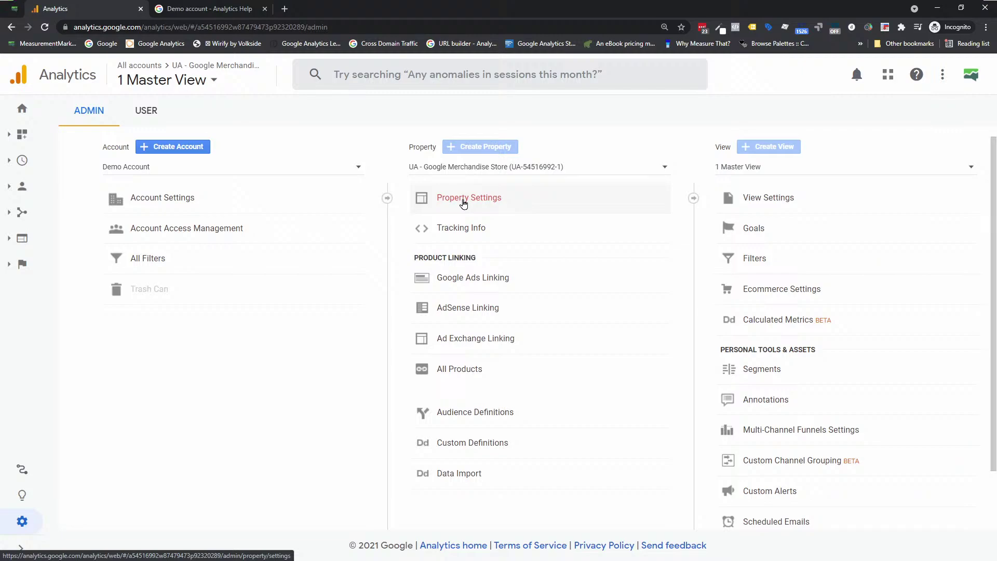
click(465, 228)
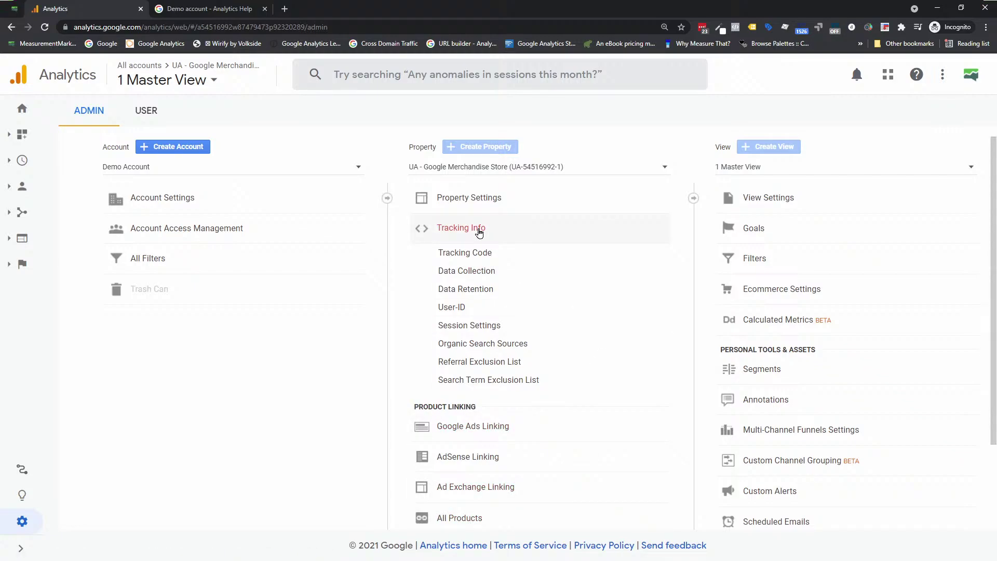
click(472, 166)
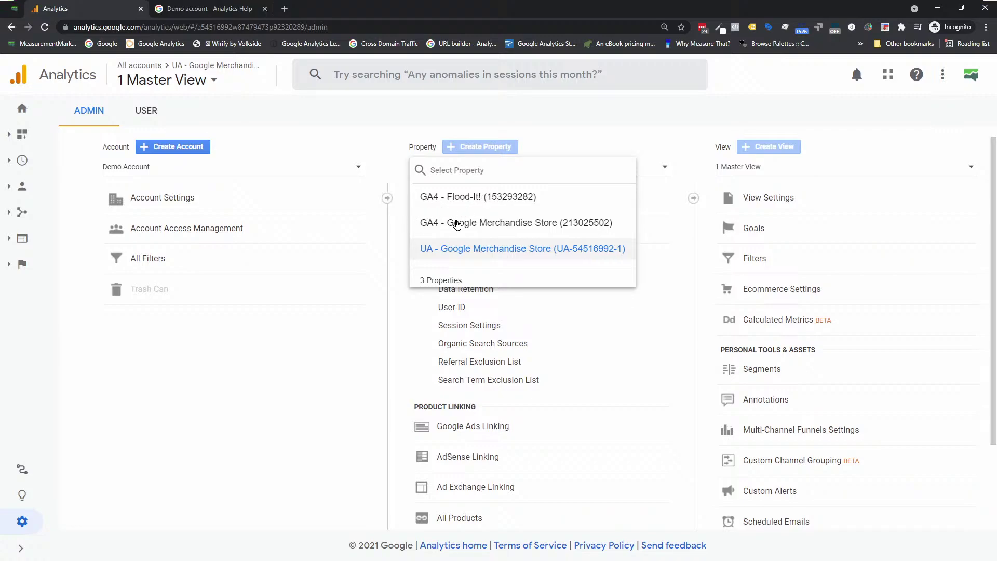
click(502, 154)
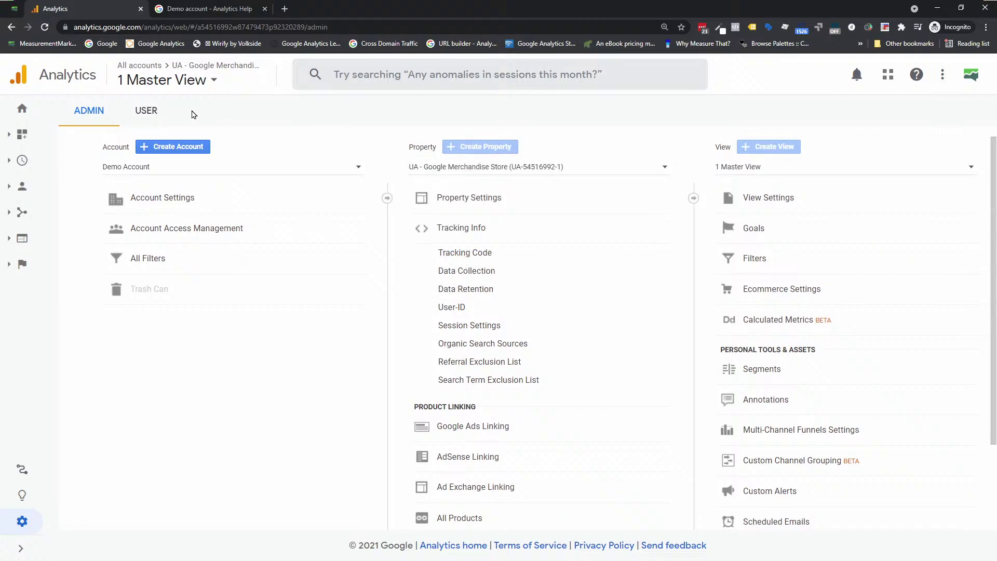
Switch to the Acquisition (NO PARAMS) view of the 1 - MeasurementMarketing.io - 2021 property and dismiss the Google Analytics 4 announcement
click(175, 82)
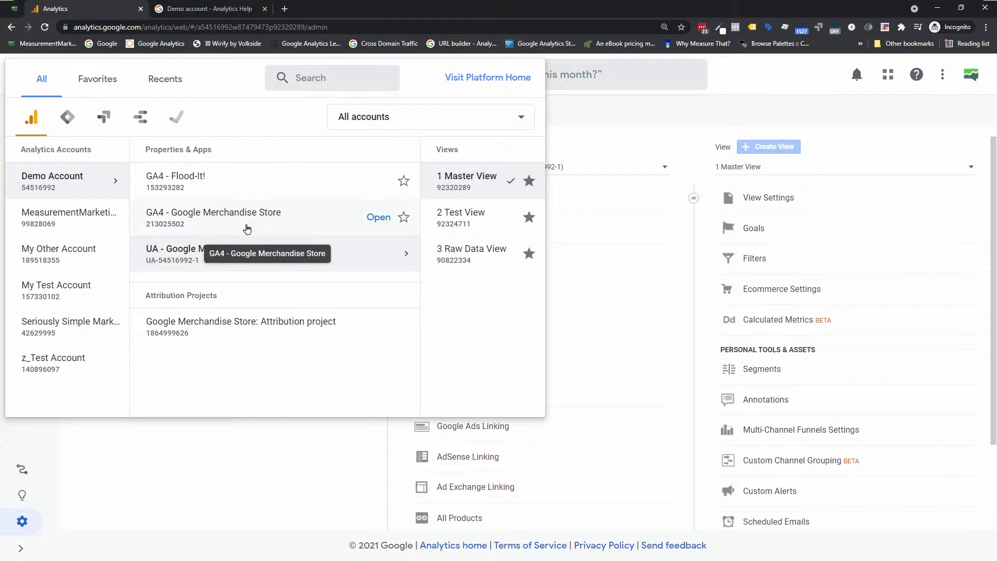
click(73, 217)
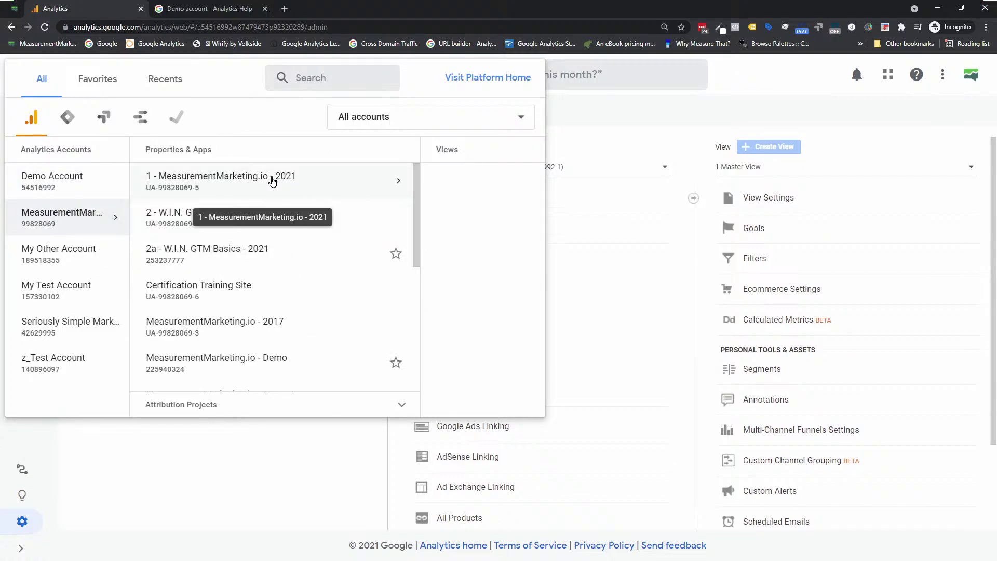
click(272, 180)
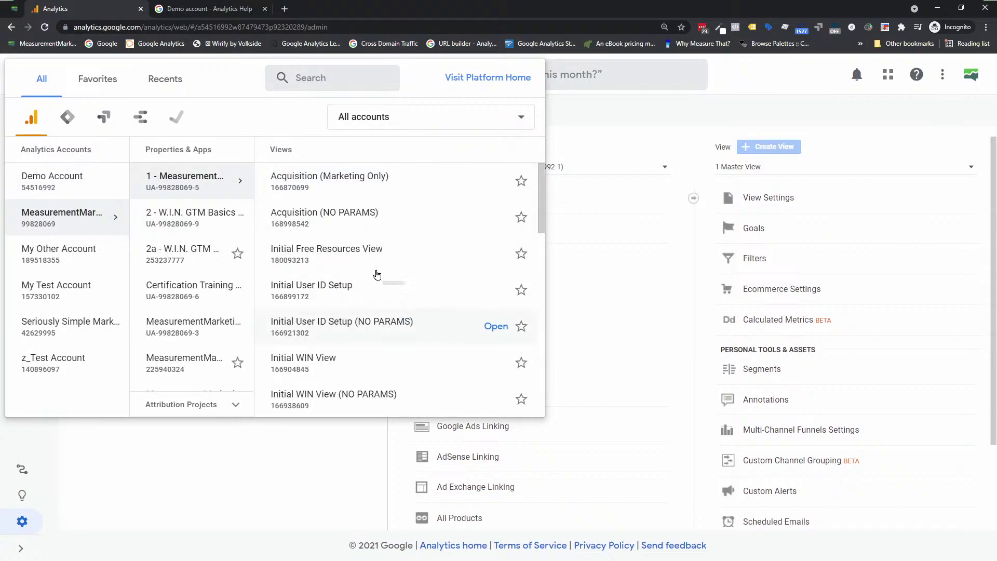
click(344, 215)
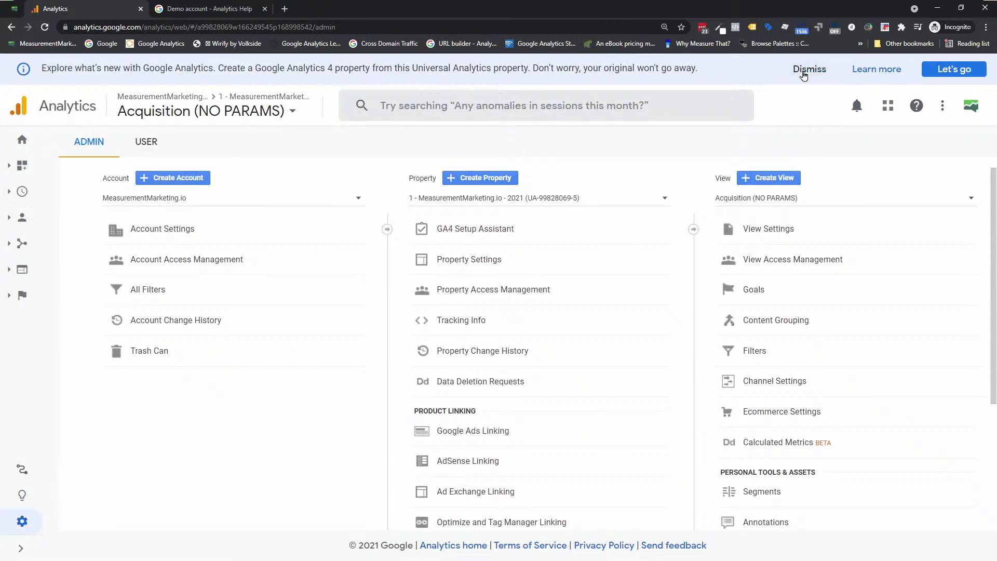
click(803, 74)
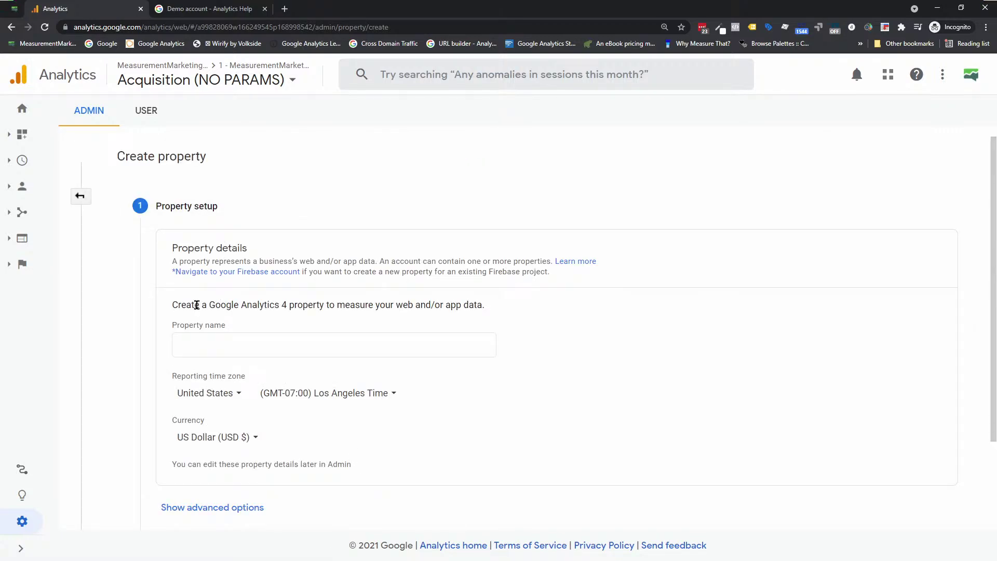
Examine the Google Analytics 4 property name, time zone and currency fields on the Create property form
drag(197, 305, 390, 305)
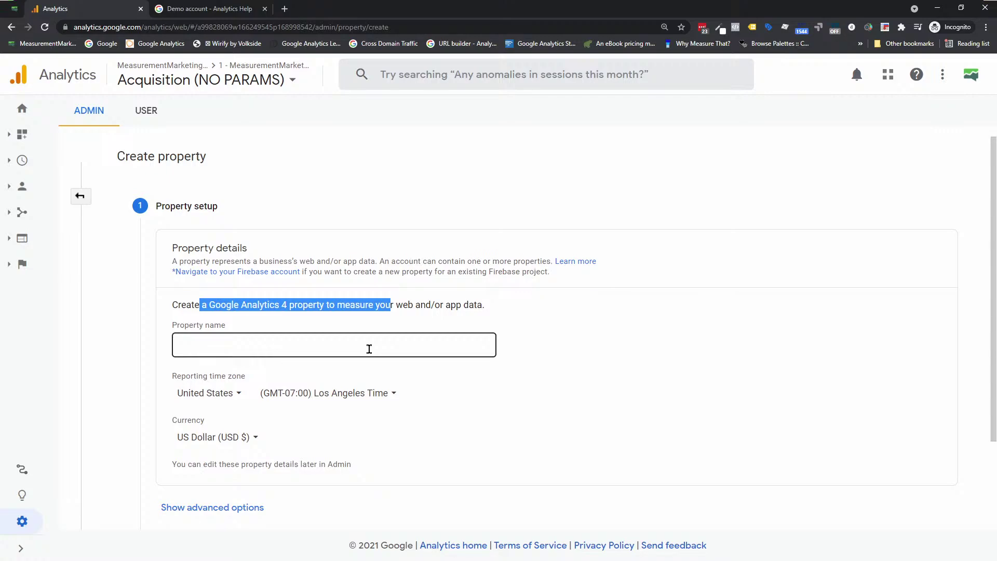
click(369, 348)
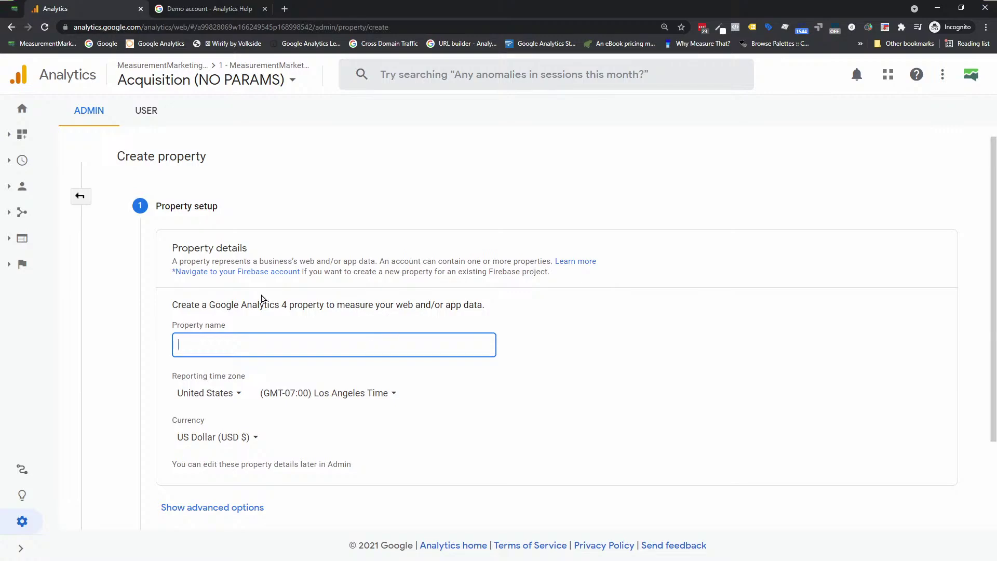
scroll(261, 299, down, 2)
scroll(314, 287, up, 2)
drag(209, 305, 323, 307)
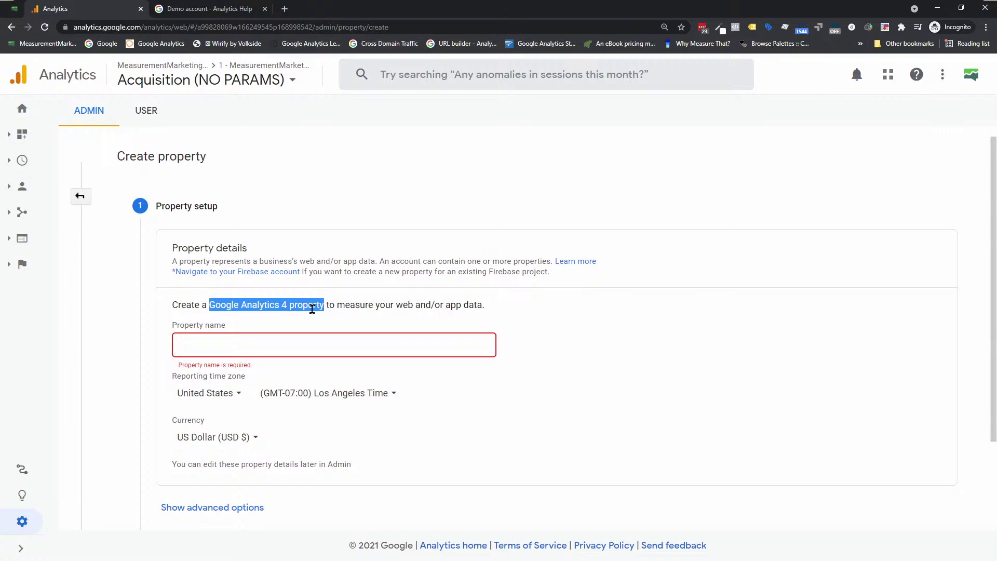
Show the advanced options, inspect the Create a Universal Analytics property setting, and return to the Admin overview without creating a property
scroll(311, 308, down, 2)
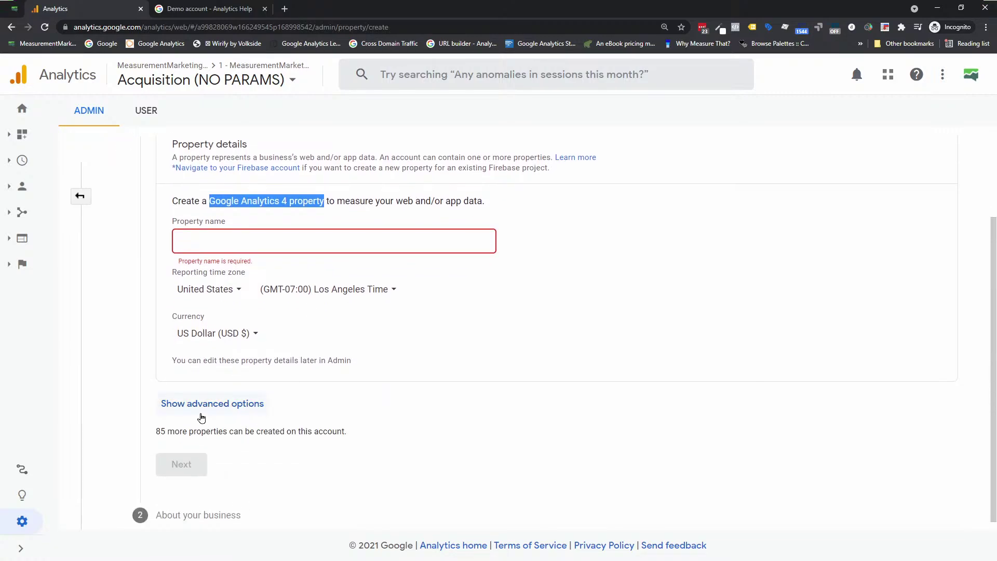
click(208, 408)
scroll(213, 420, down, 2)
drag(230, 342, 367, 355)
scroll(367, 354, up, 3)
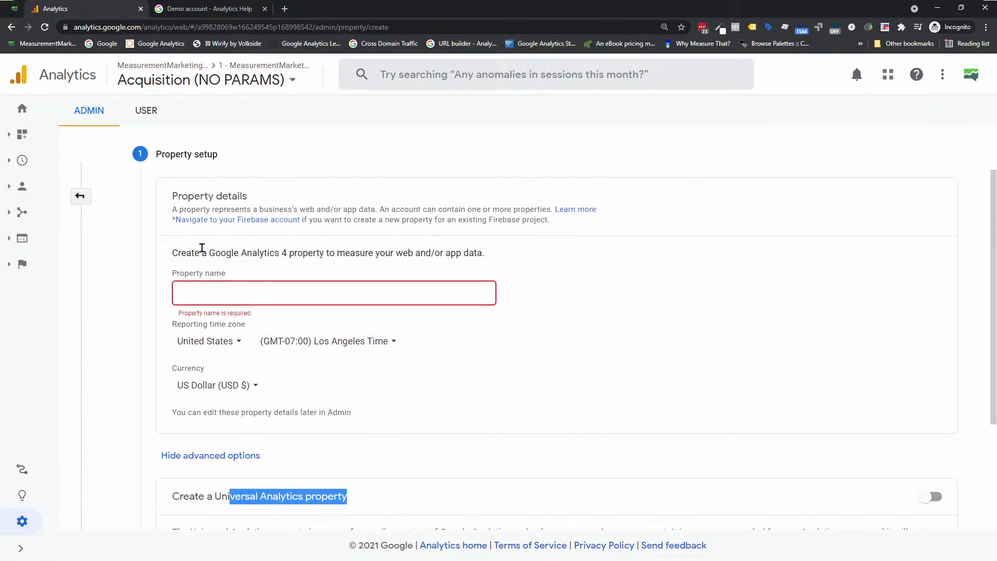
drag(207, 252, 286, 249)
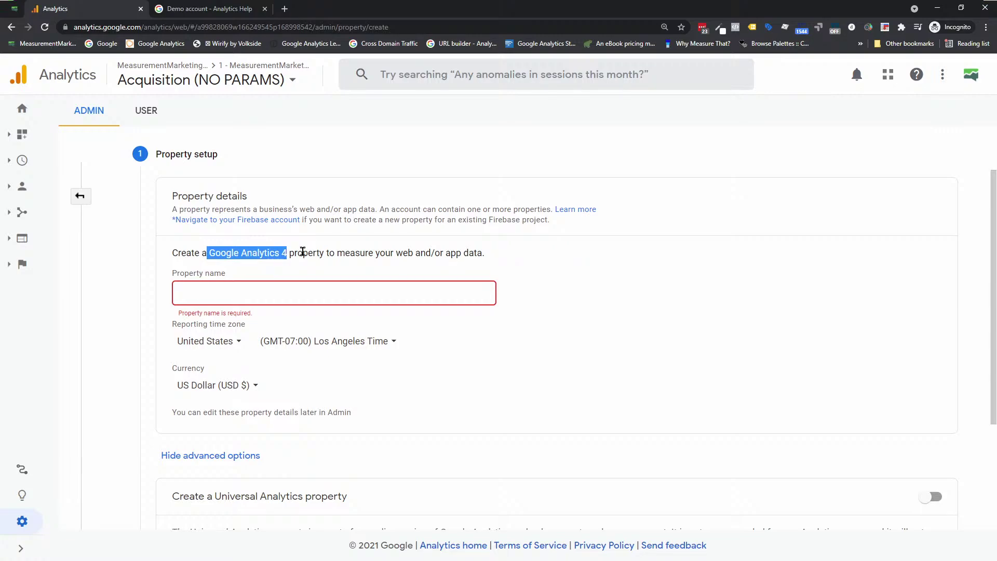
scroll(303, 252, up, 1)
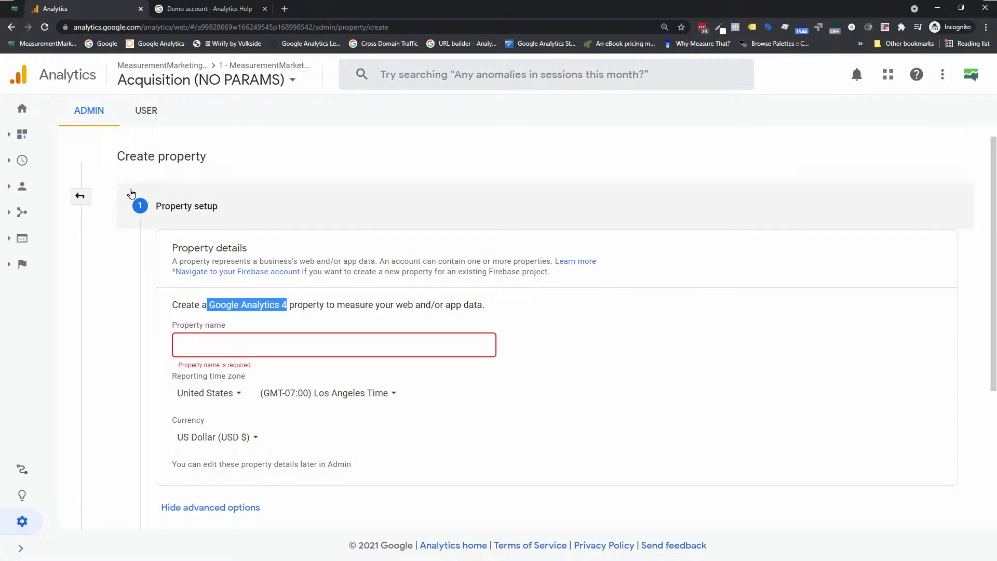
click(80, 196)
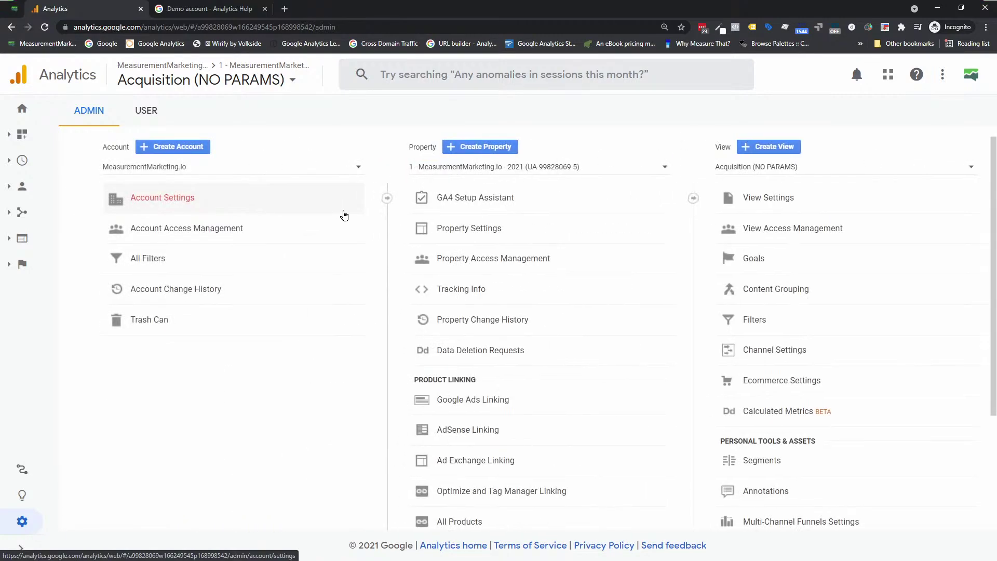